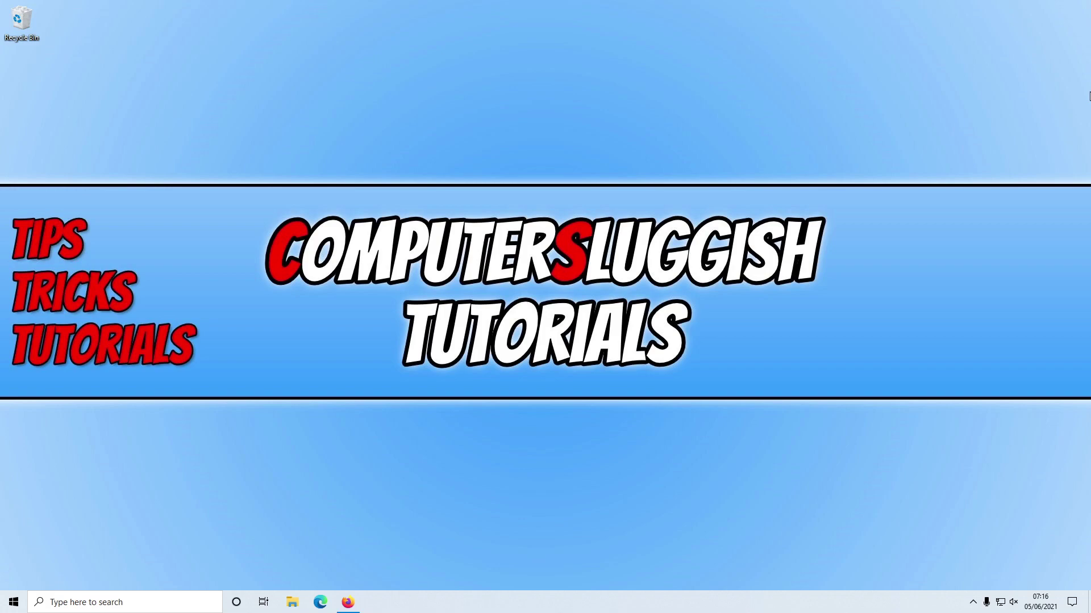
# Step: Download the Streamlabs OBS installer in Firefox from streamlabs.com and run it
pyautogui.click(353, 604)
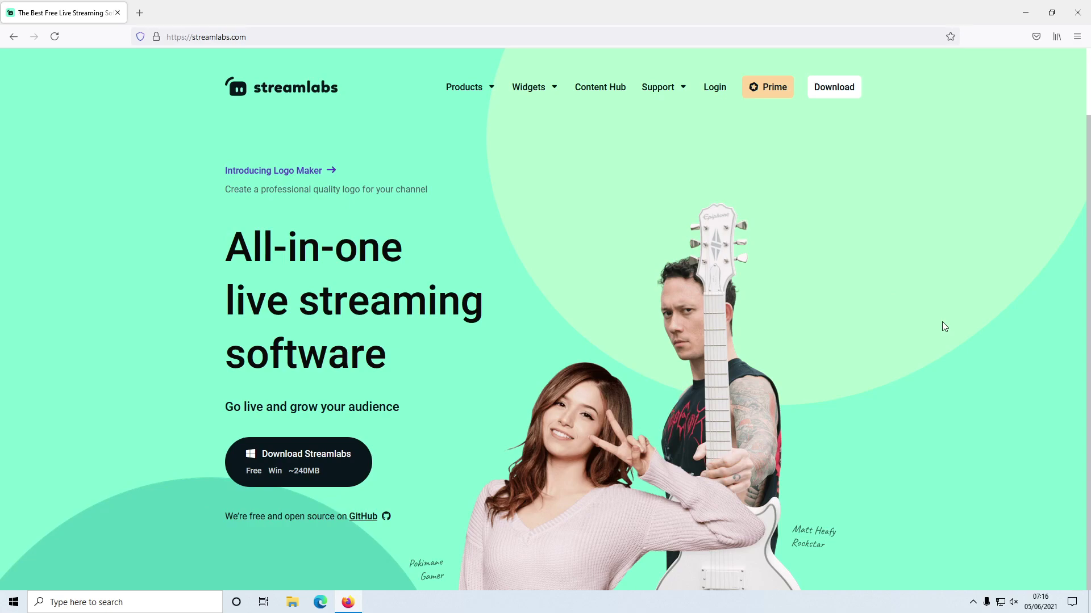
pyautogui.click(315, 464)
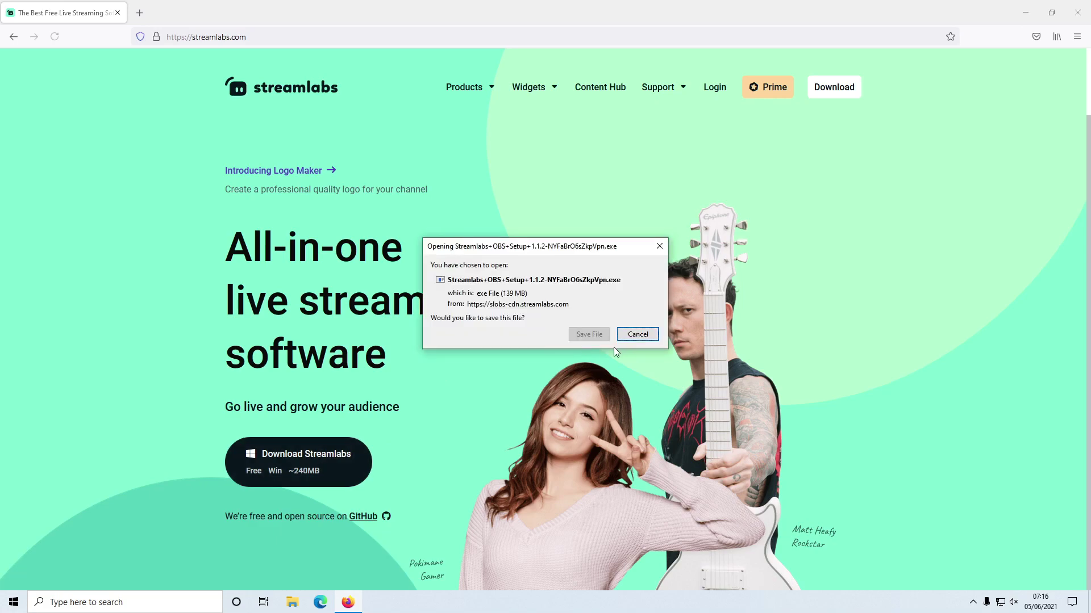
pyautogui.click(585, 336)
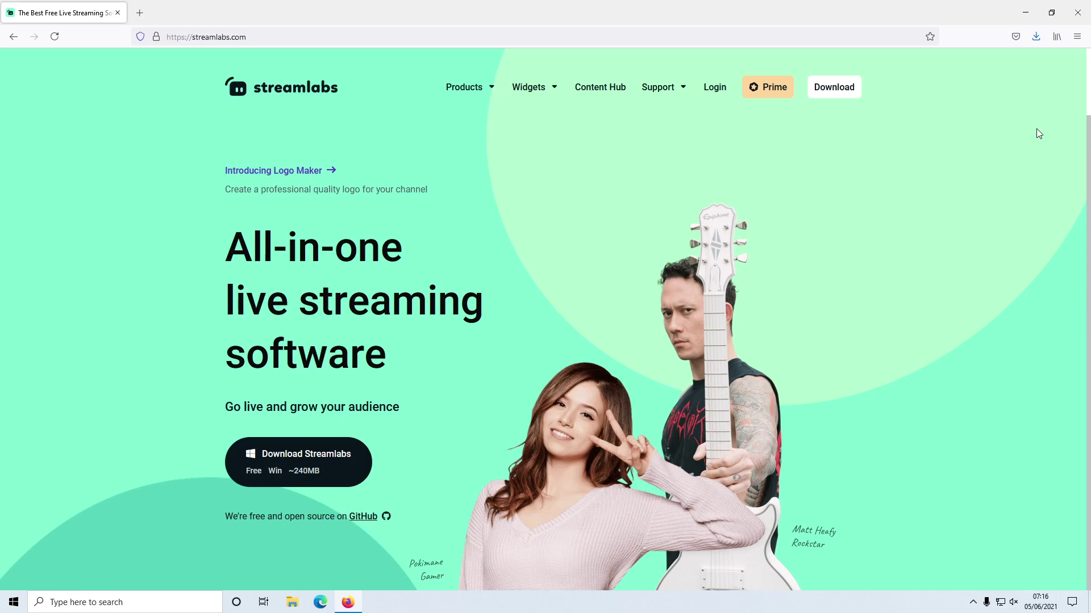
pyautogui.click(1036, 36)
pyautogui.click(962, 71)
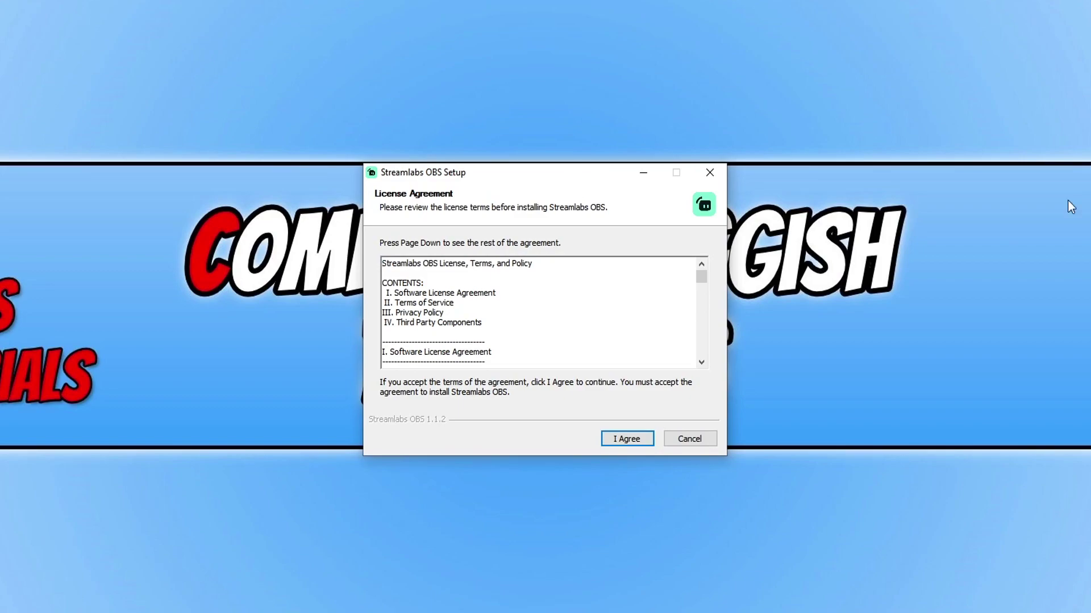
# Step: Accept the license, install Streamlabs OBS 1.1.2 to the default C:\Program Files\Streamlabs OBS folder, and launch it
pyautogui.click(627, 439)
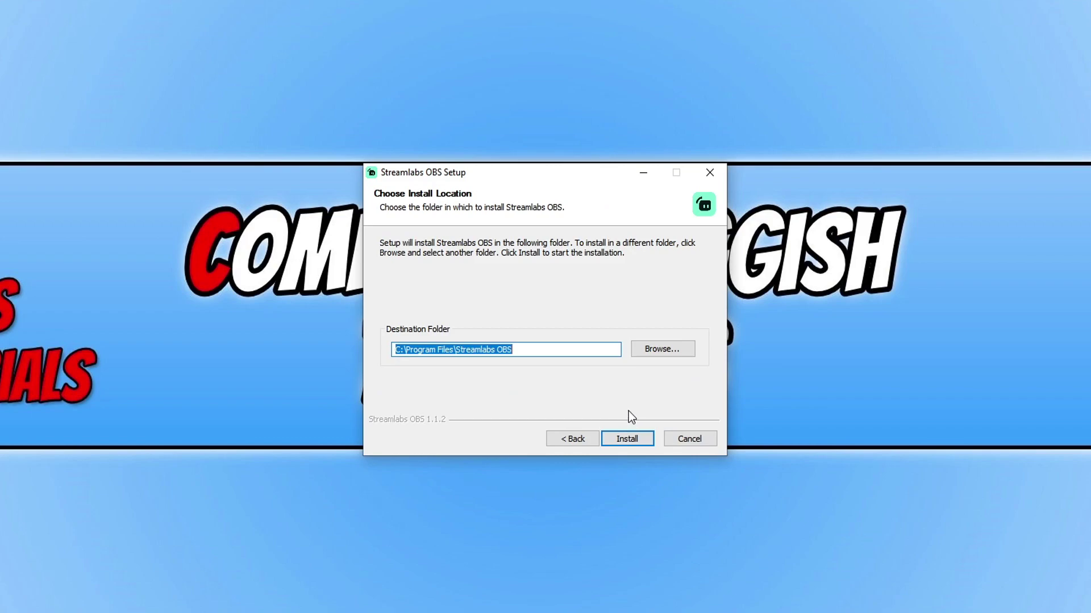
pyautogui.click(633, 436)
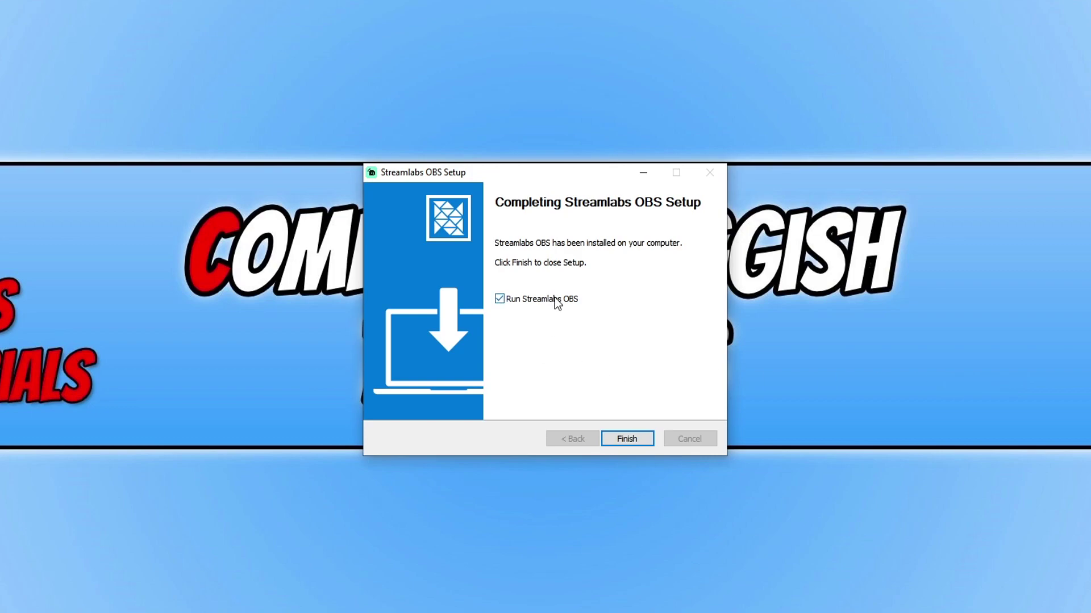
pyautogui.click(627, 438)
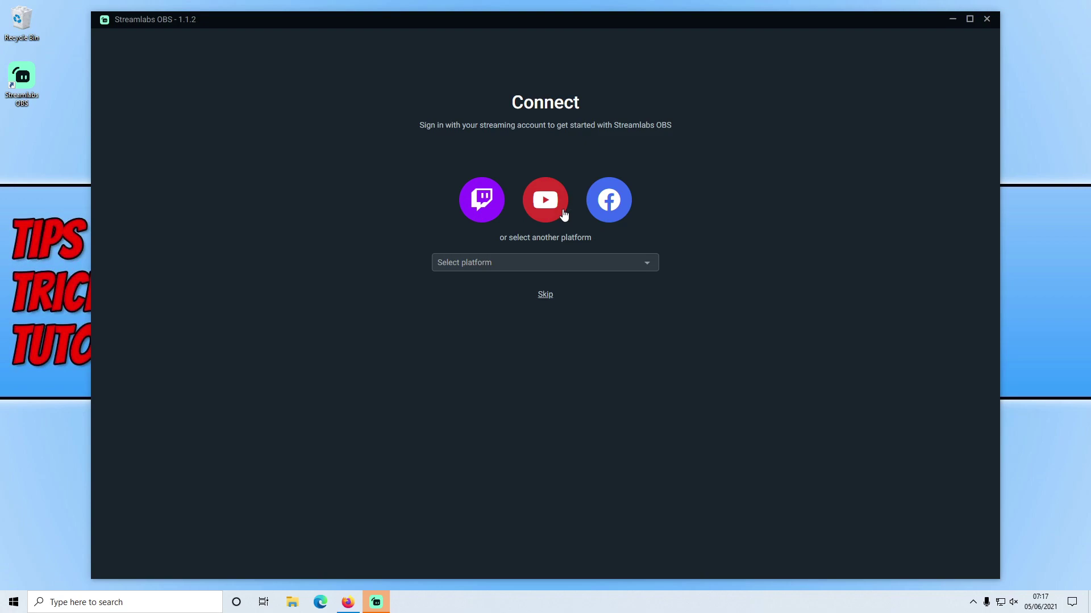
# Step: Look through the other streaming platforms list without choosing one, then skip sign-in
pyautogui.click(639, 263)
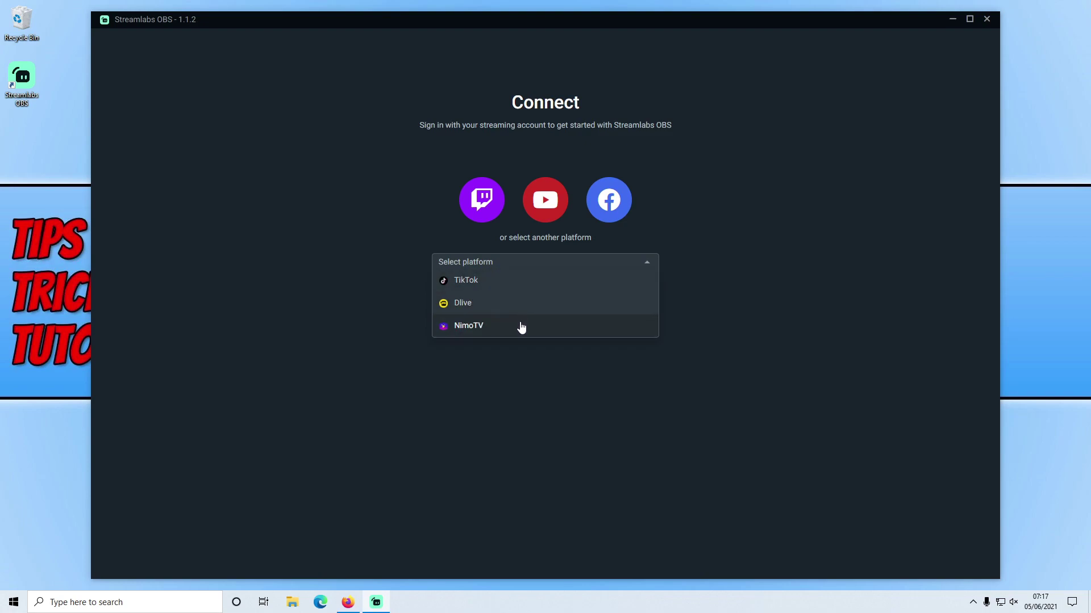
pyautogui.click(640, 457)
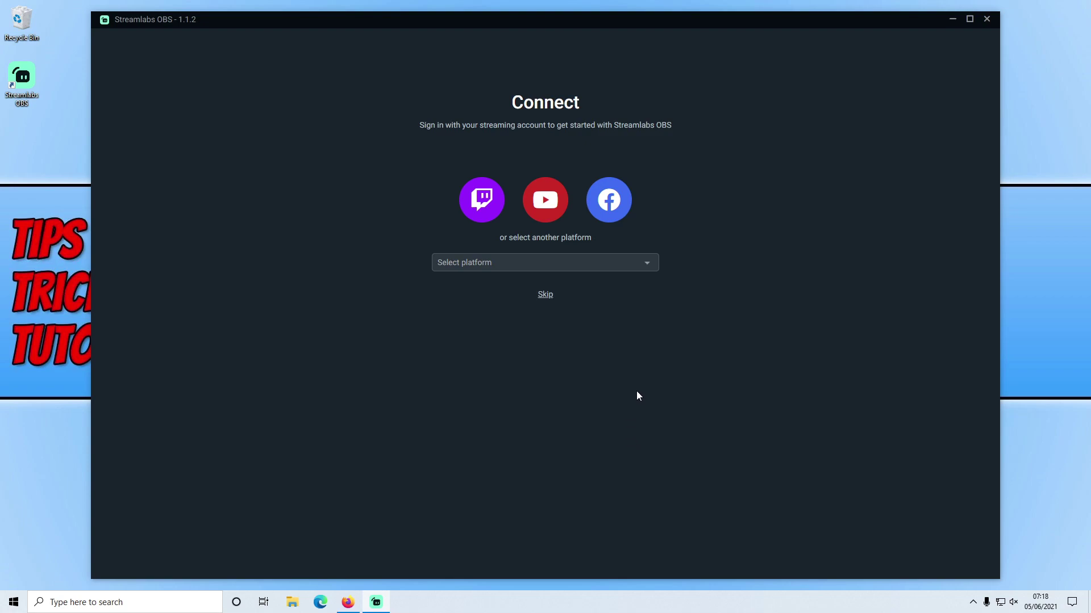
pyautogui.click(544, 295)
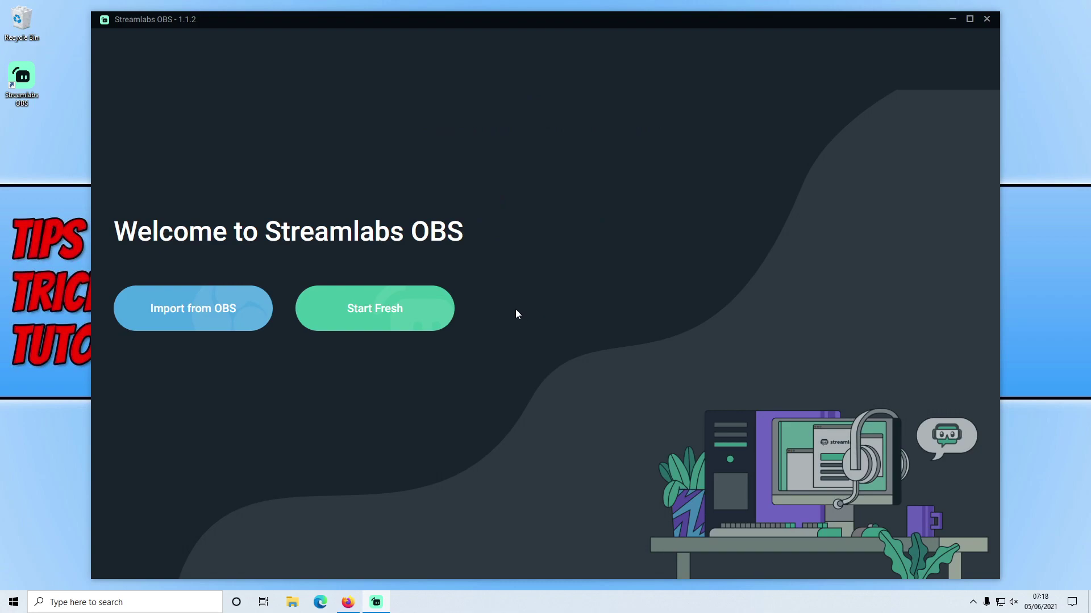
# Step: Start fresh with Microphone (High Definition Audio Device) as the mic and continue to themes
pyautogui.click(420, 321)
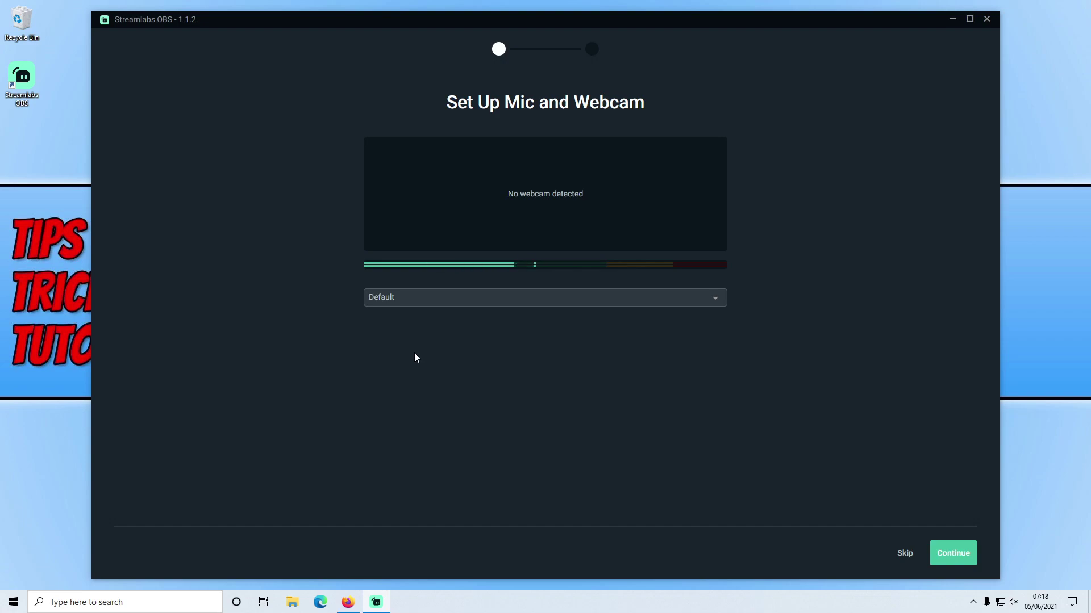
pyautogui.click(621, 295)
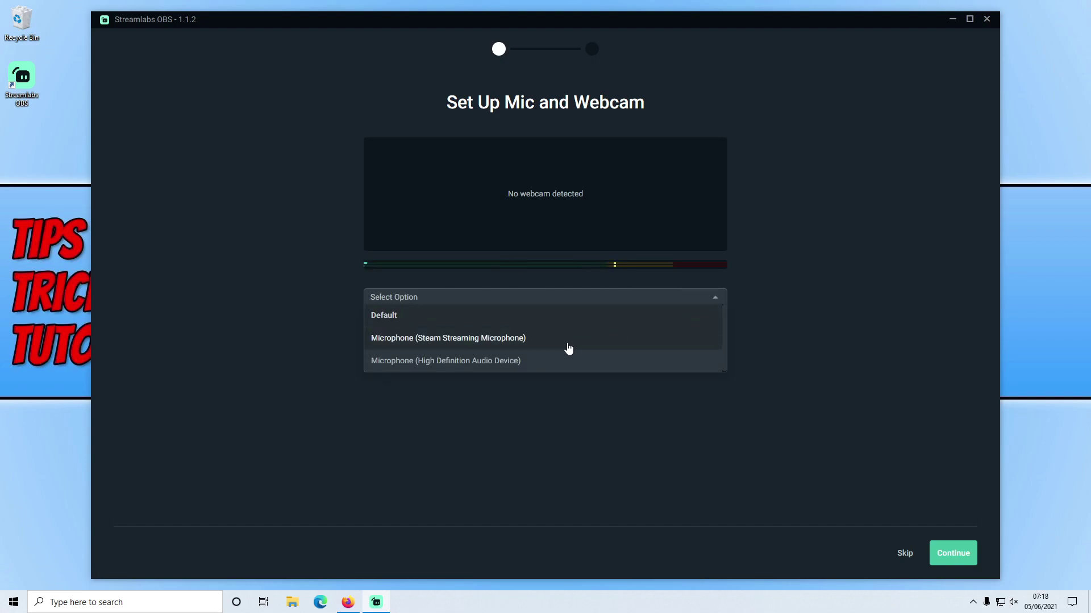
pyautogui.click(512, 363)
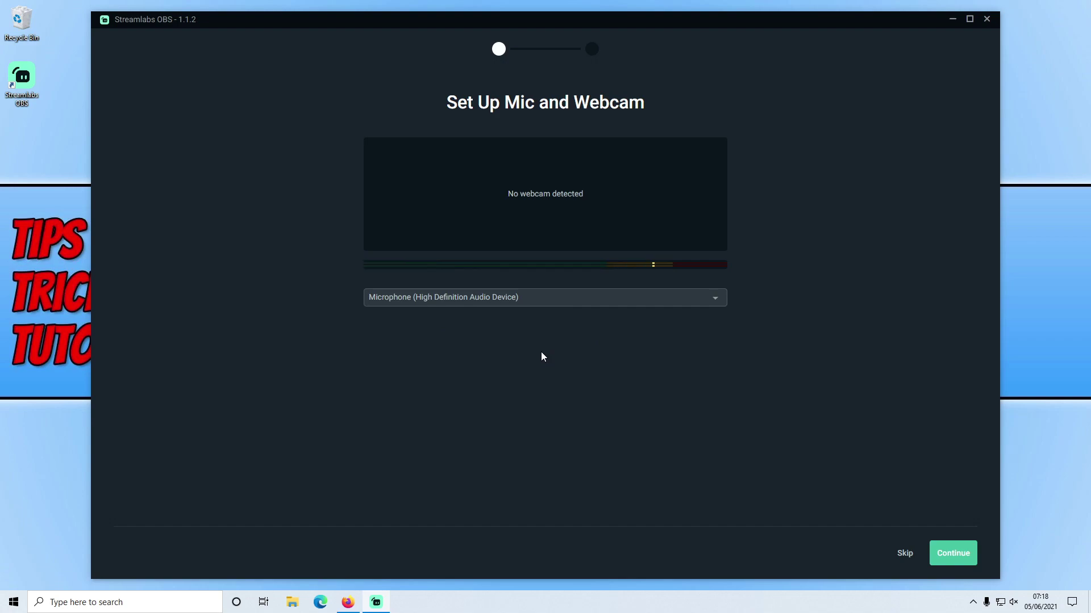
pyautogui.click(948, 553)
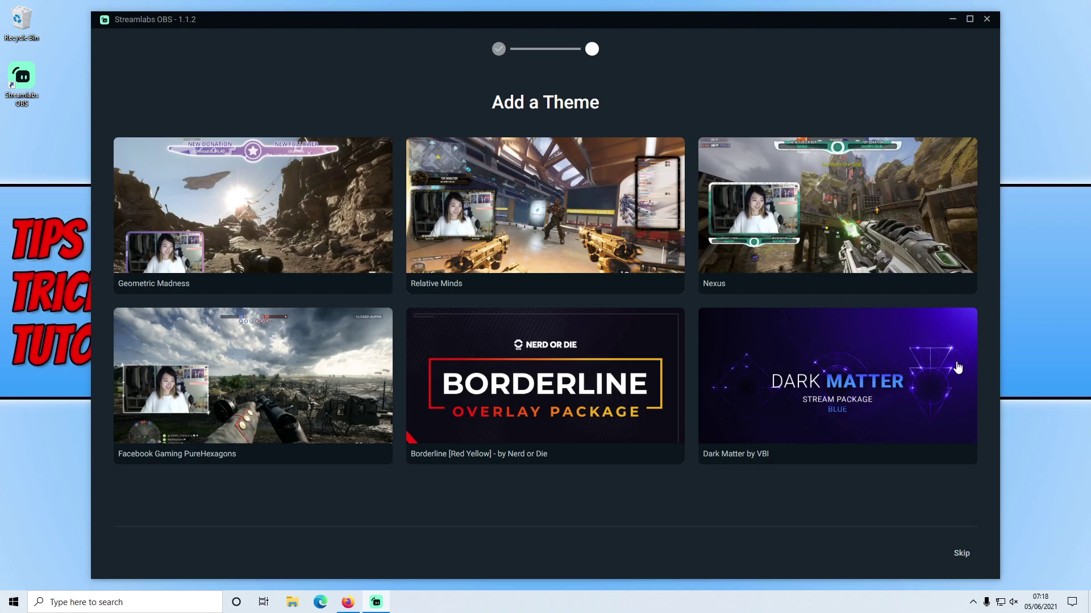
# Step: Preview and install the Geometric Madness theme
pyautogui.click(318, 190)
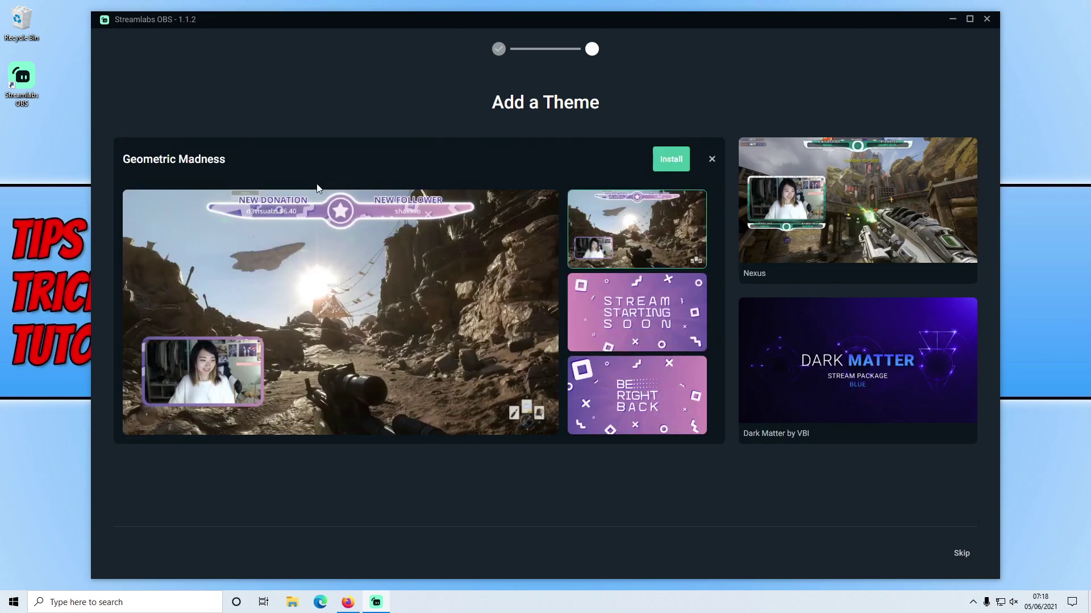
pyautogui.click(678, 159)
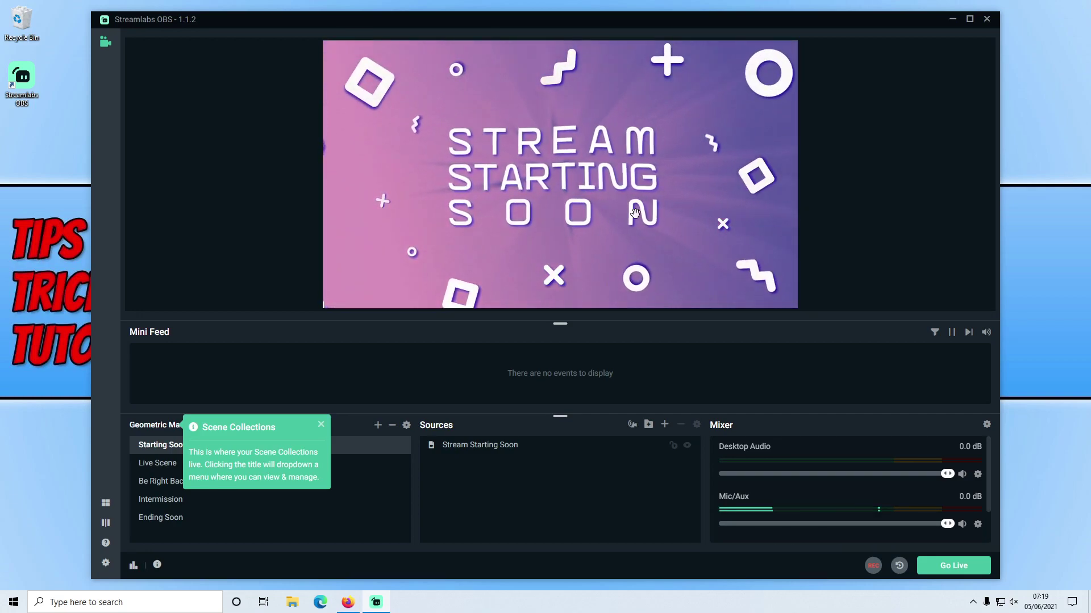
# Step: Dismiss the Scene Collections tip and delete the Alert Box source from the Live Scene
pyautogui.click(318, 424)
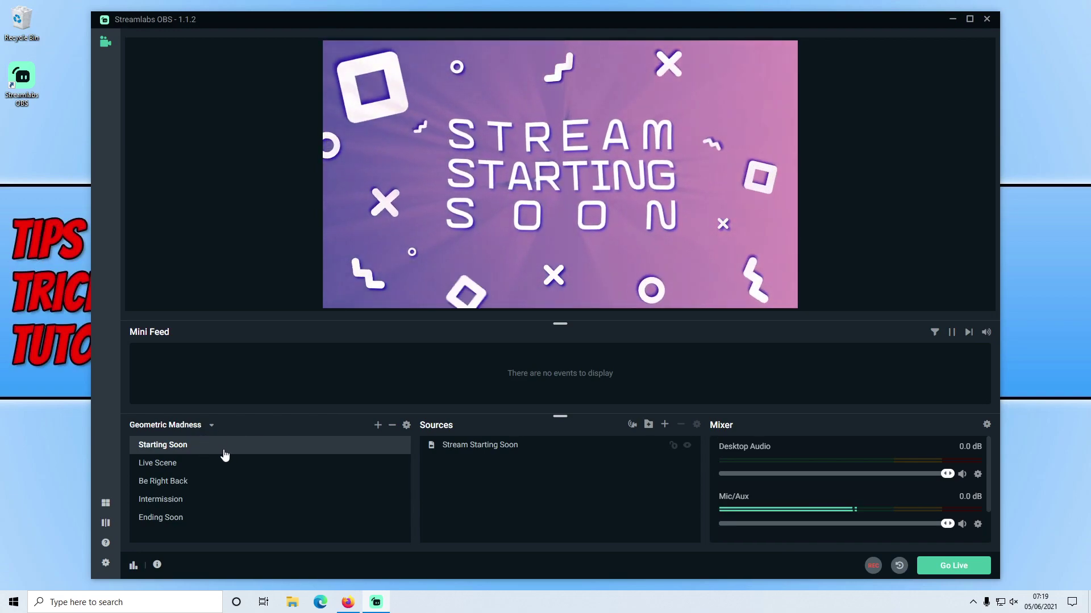
pyautogui.click(205, 465)
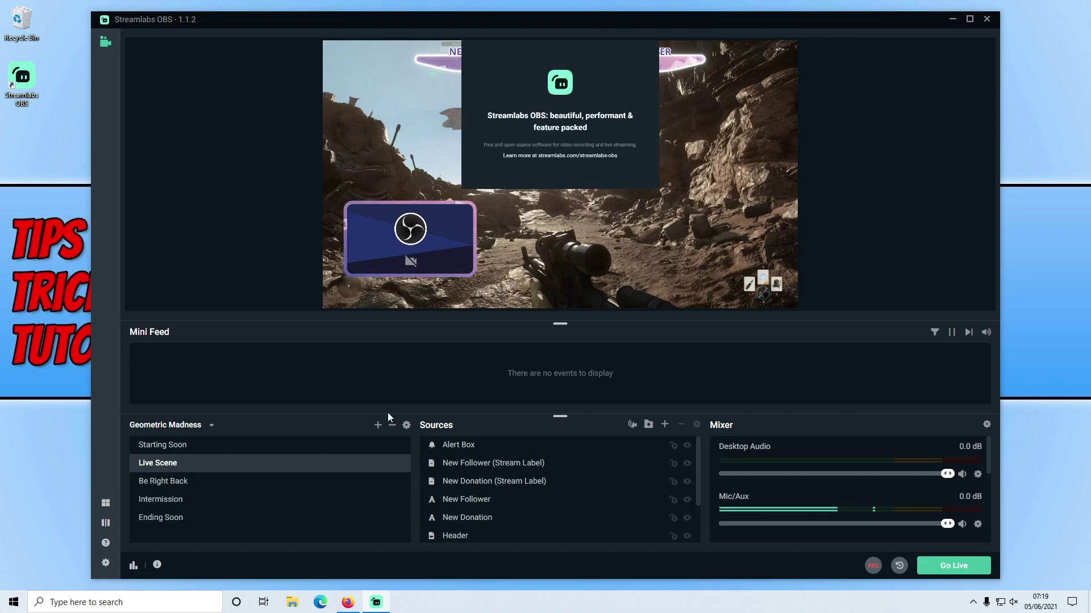
pyautogui.click(597, 123)
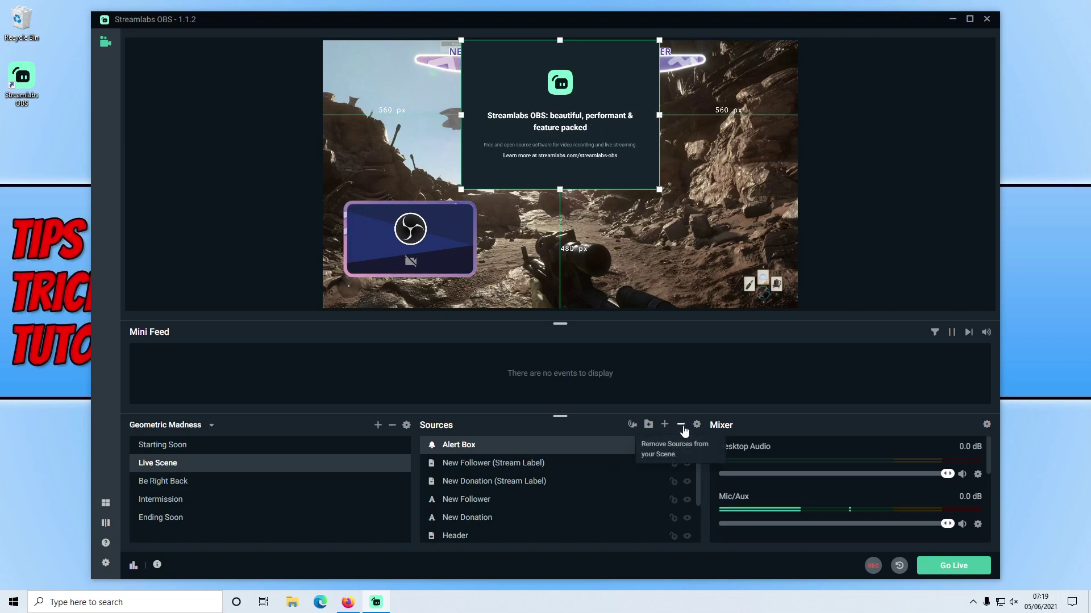
pyautogui.click(681, 426)
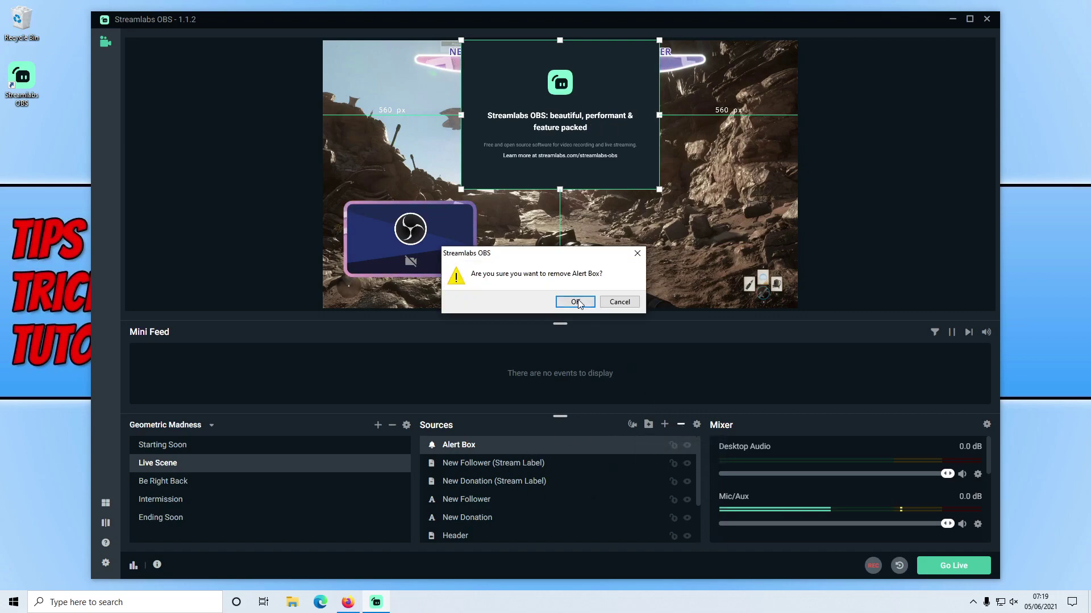
pyautogui.click(575, 302)
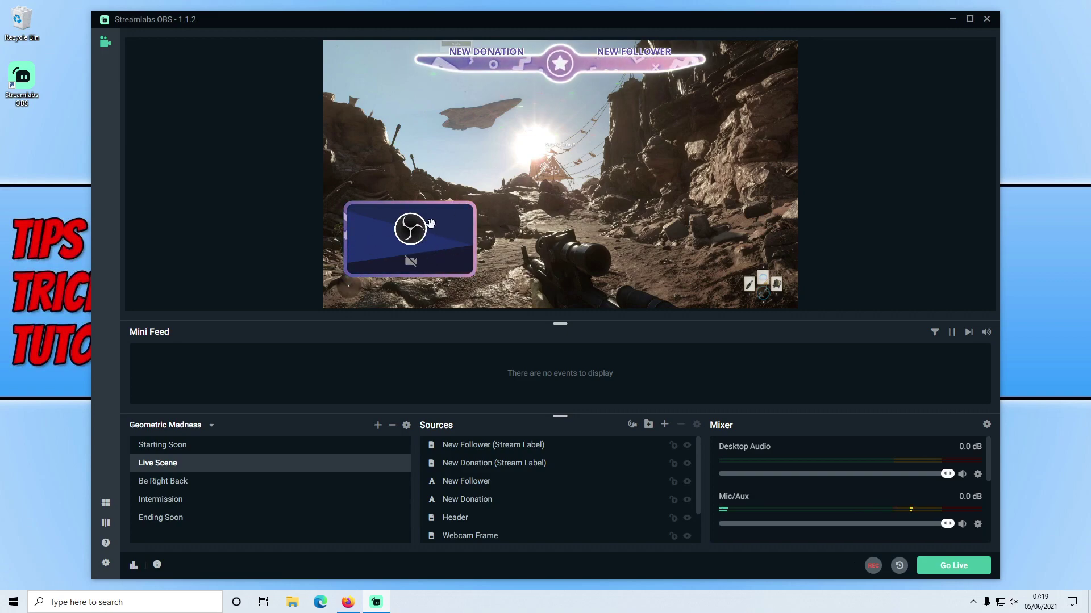
pyautogui.click(429, 228)
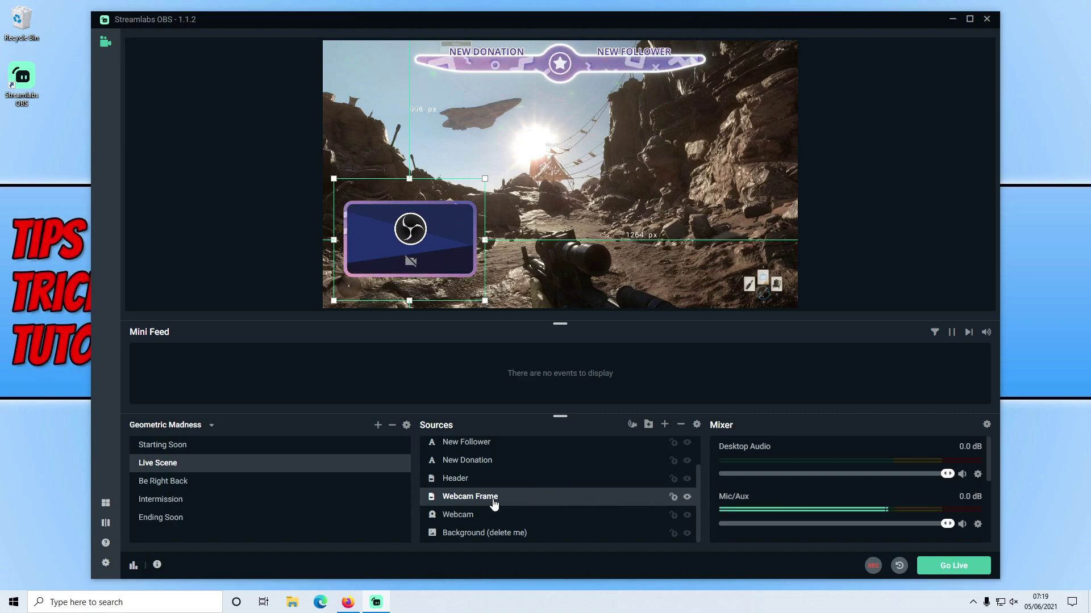
# Step: Delete the Webcam Frame and Webcam sources from the Live Scene, then view Be Right Back
pyautogui.click(681, 425)
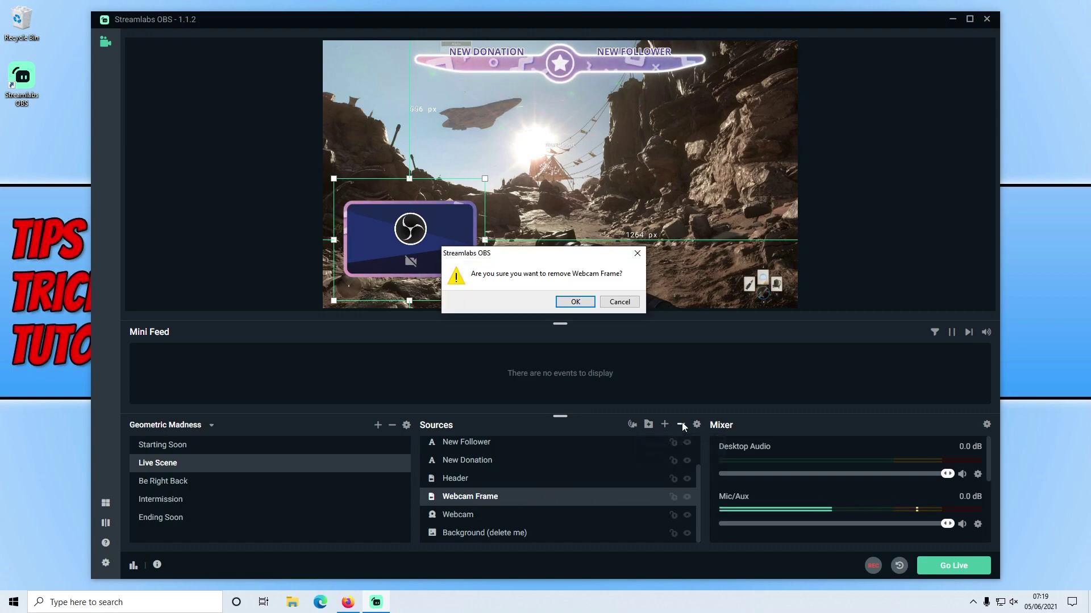
pyautogui.click(574, 300)
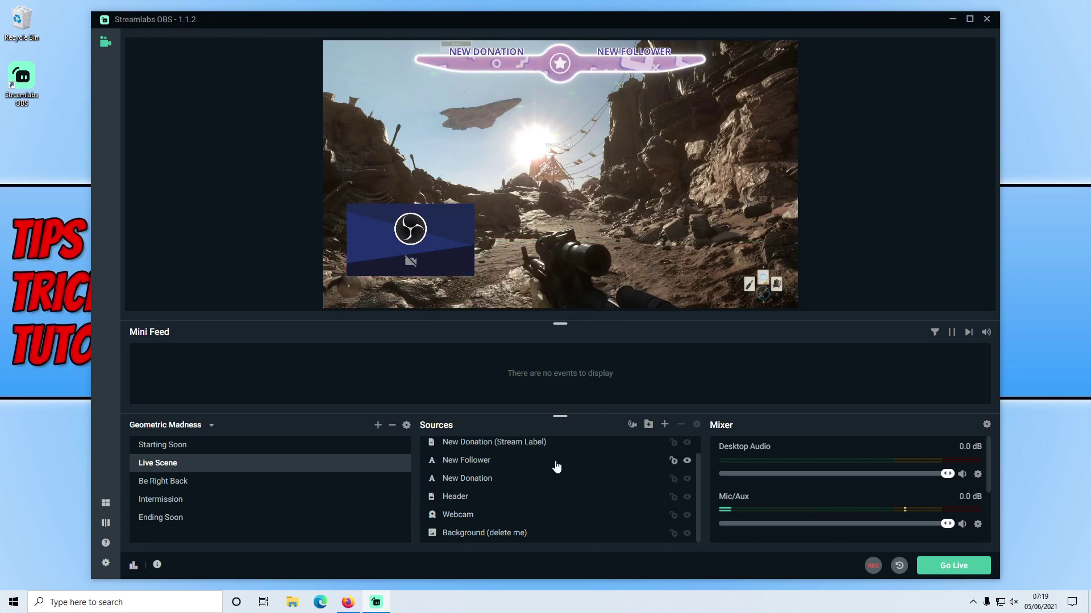
pyautogui.click(425, 259)
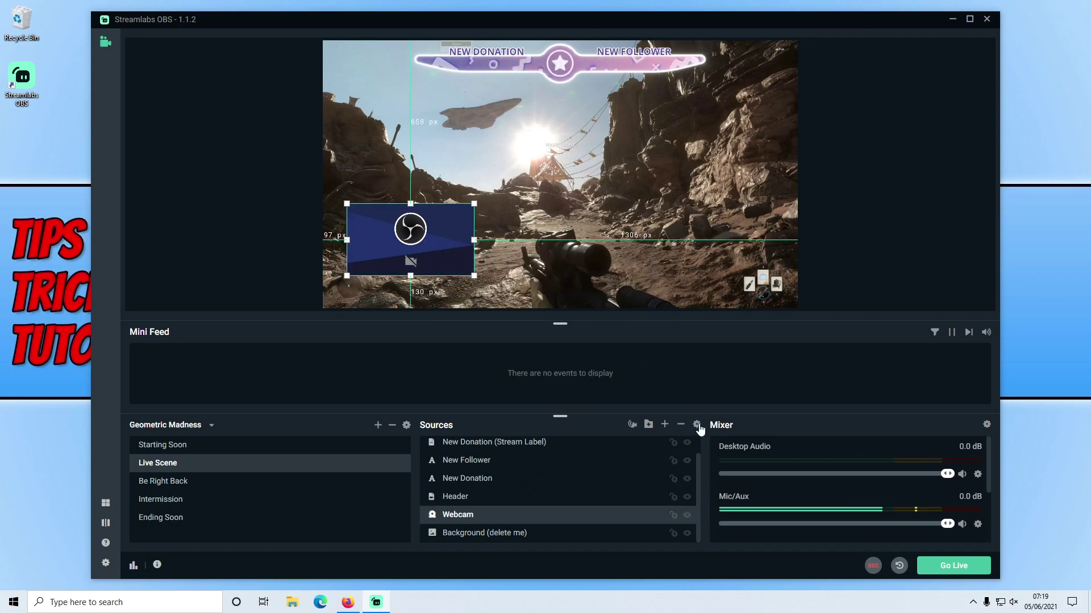
pyautogui.click(680, 425)
pyautogui.click(577, 302)
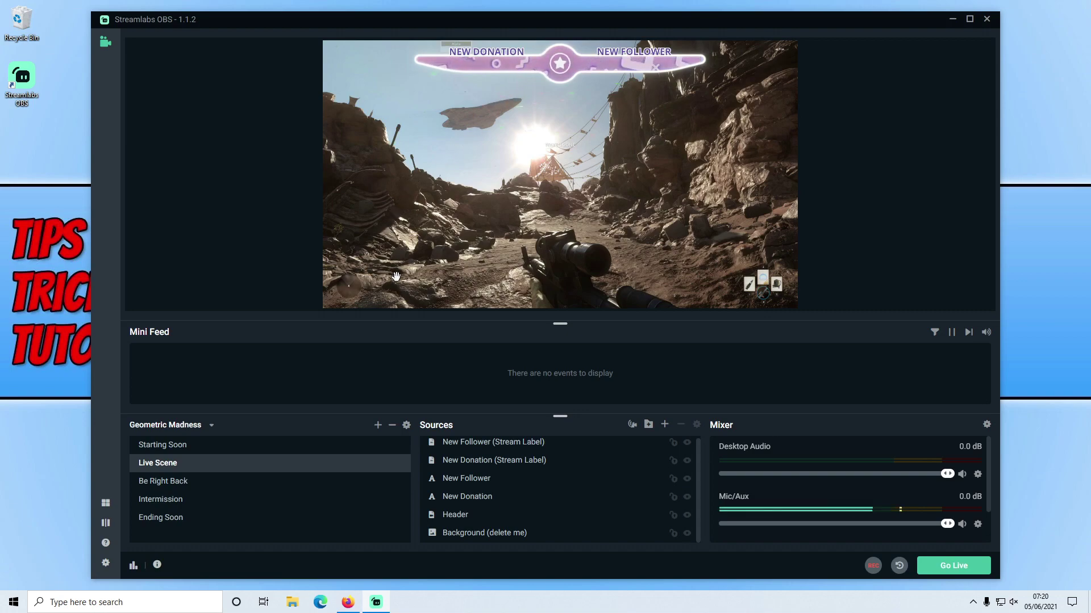
pyautogui.click(219, 481)
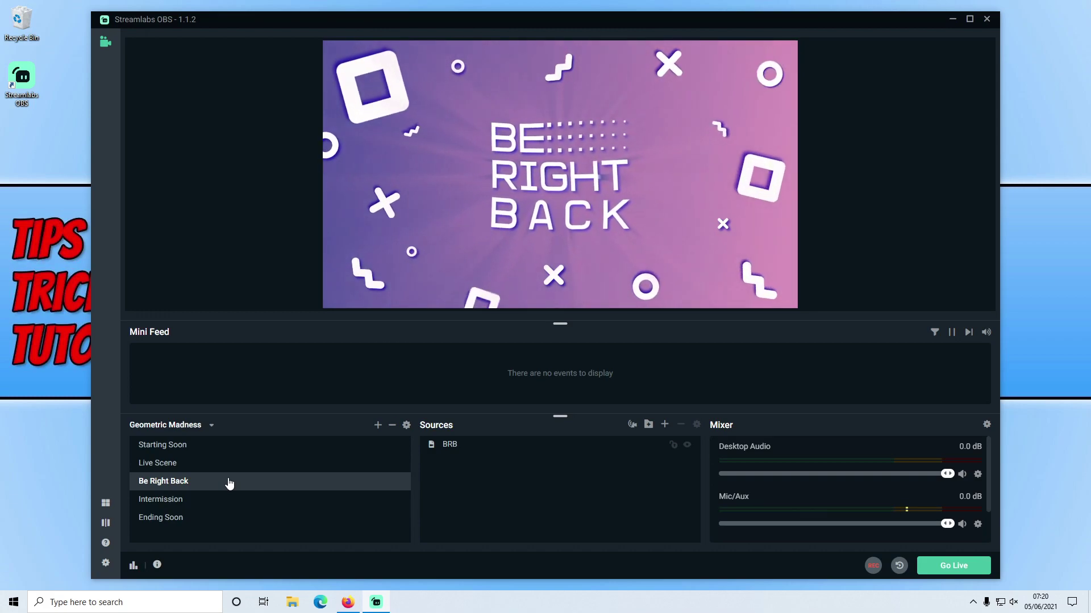
# Step: Preview the Intermission and Ending Soon scenes, then return to the Live Scene
pyautogui.click(197, 502)
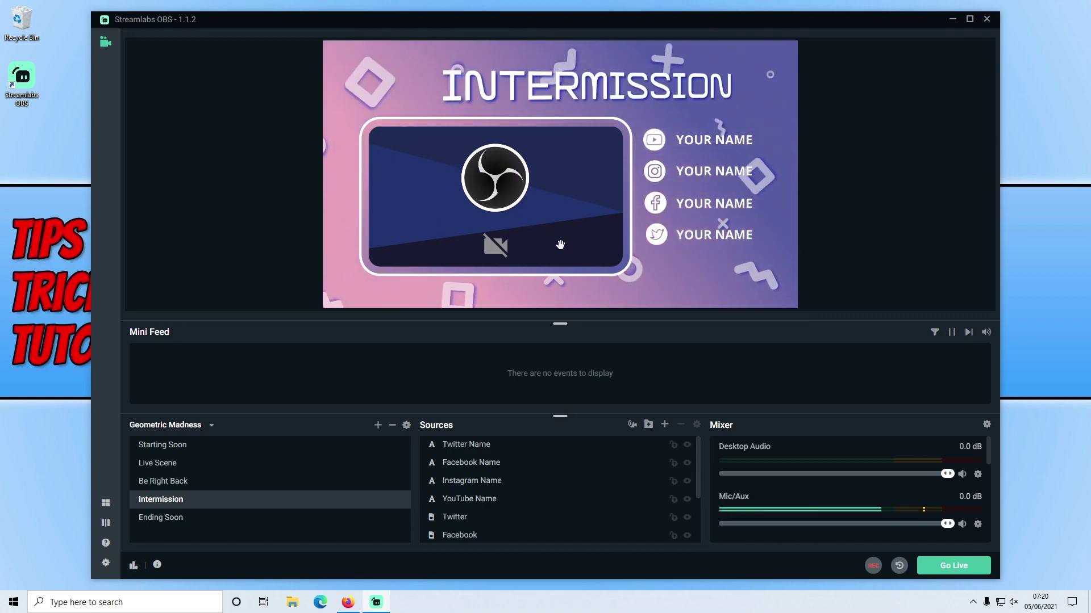
pyautogui.click(181, 518)
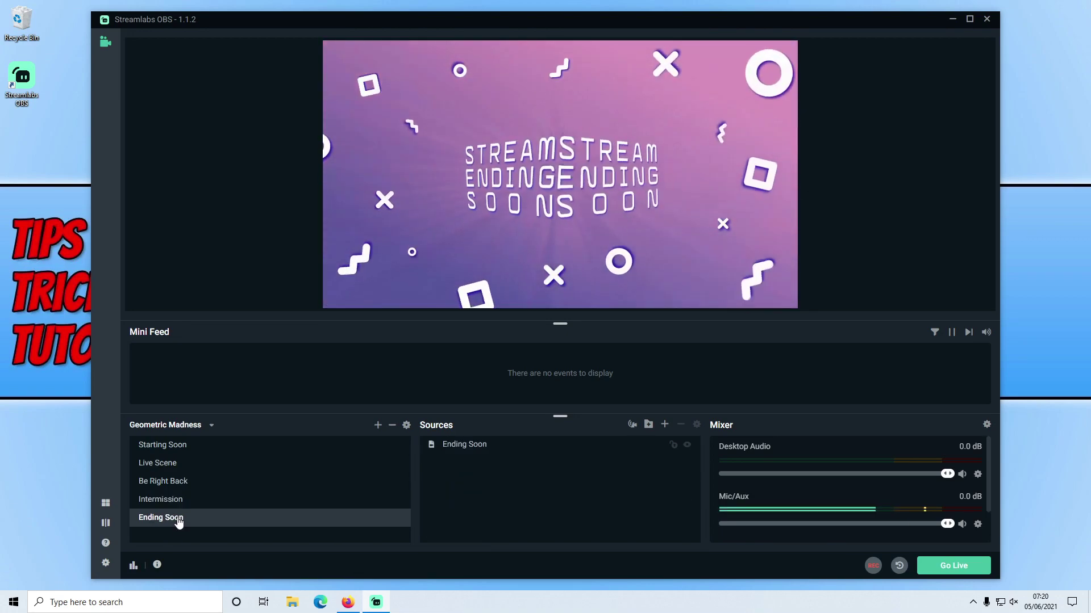
pyautogui.click(189, 469)
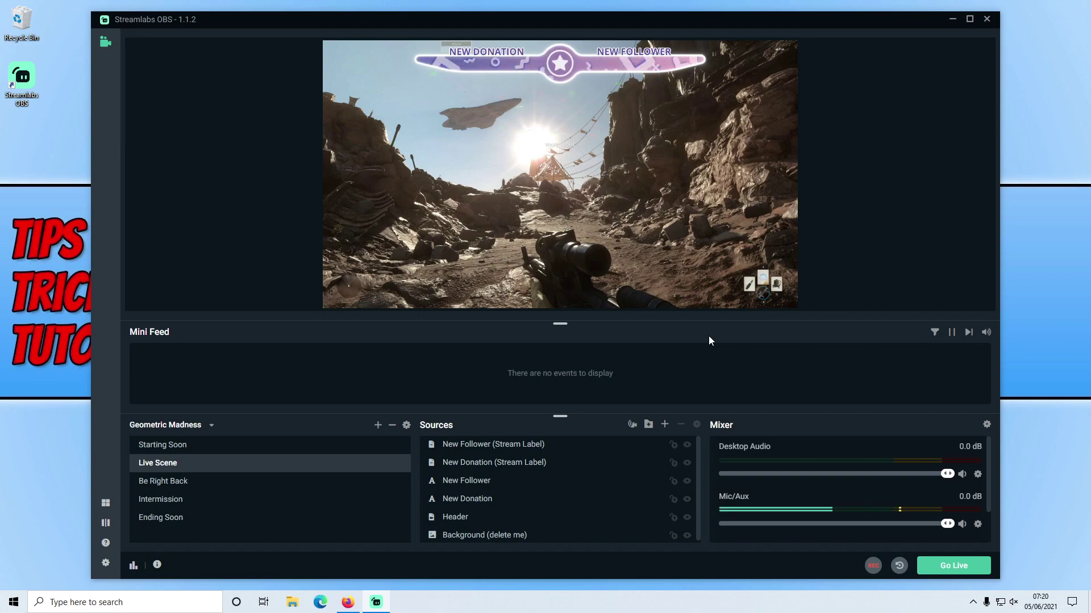
# Step: Add a Display Capture source named 'Windows 10' to the Live Scene with default settings
pyautogui.click(666, 425)
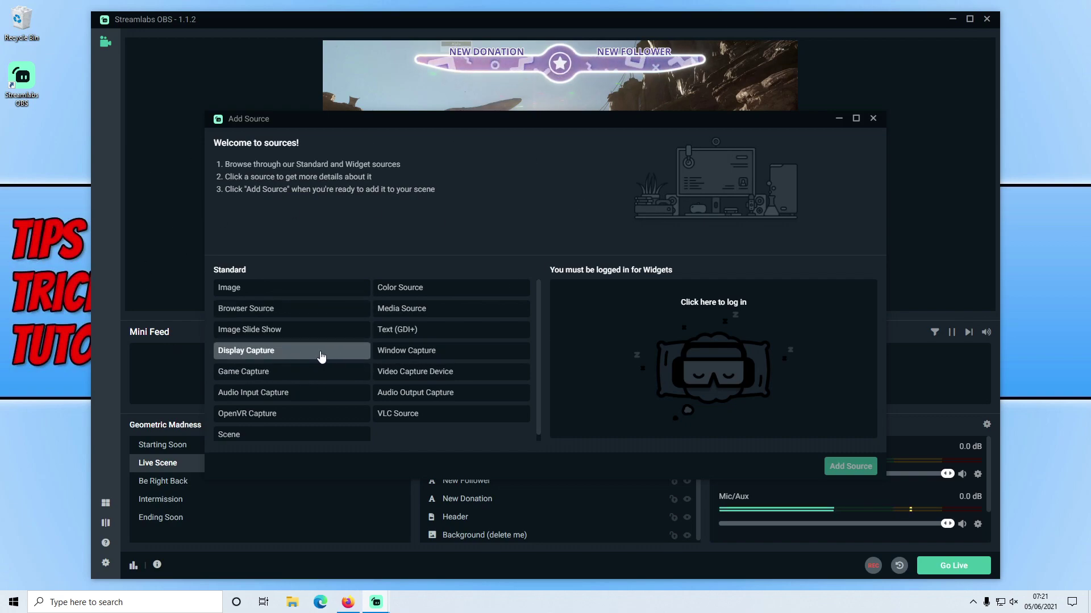
pyautogui.click(321, 357)
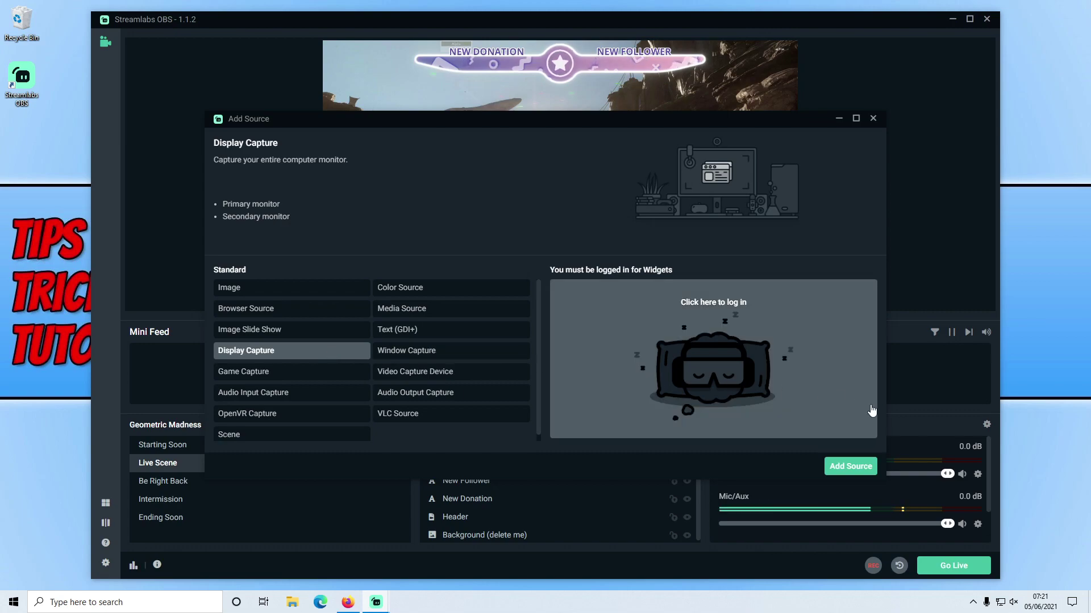
pyautogui.click(861, 472)
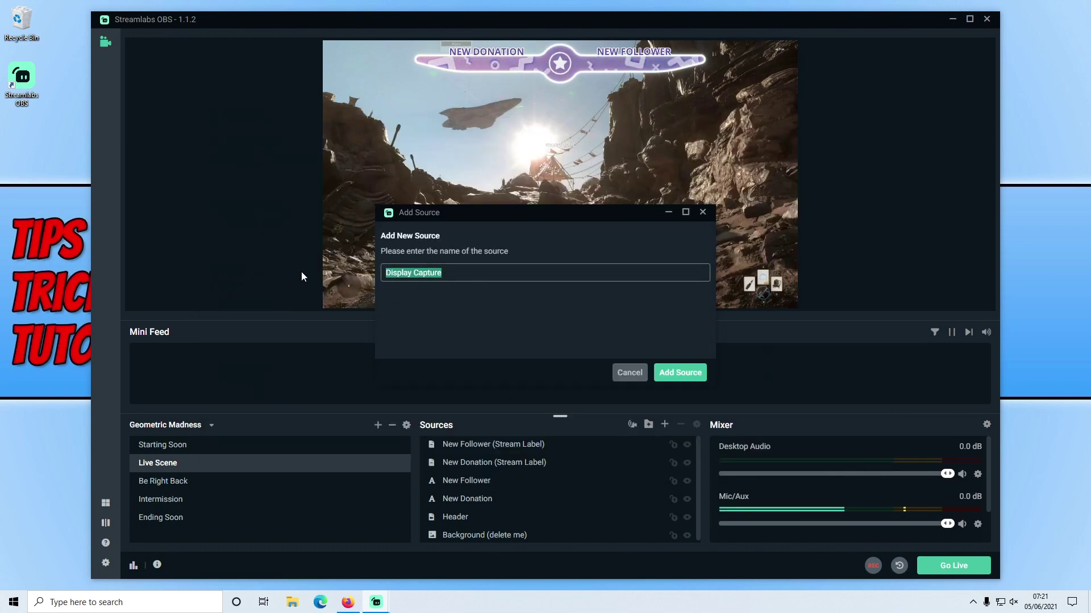
pyautogui.write('Windo')
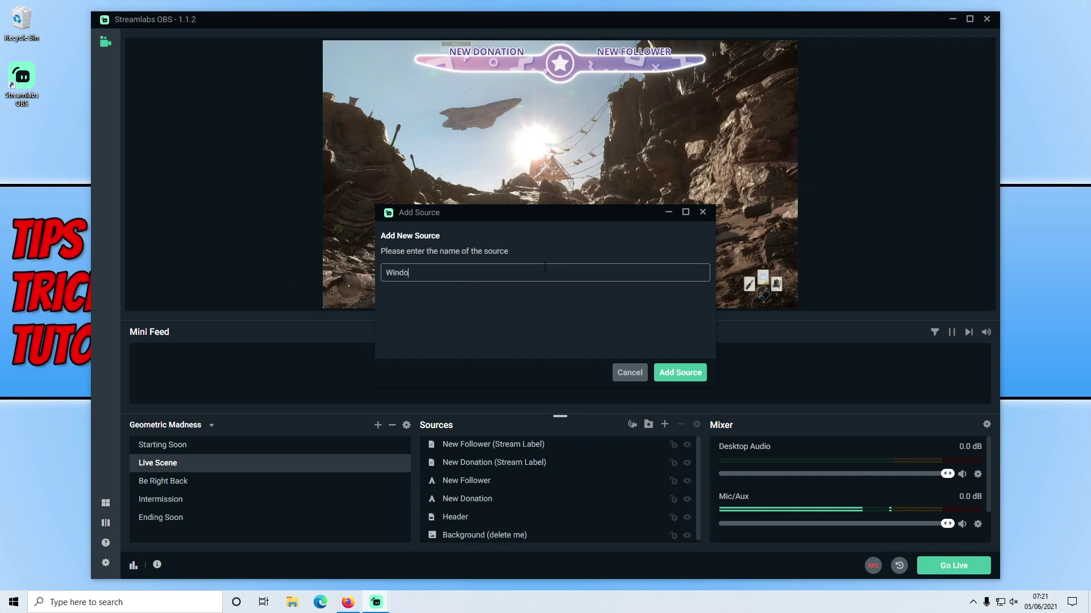
pyautogui.write('ws 10')
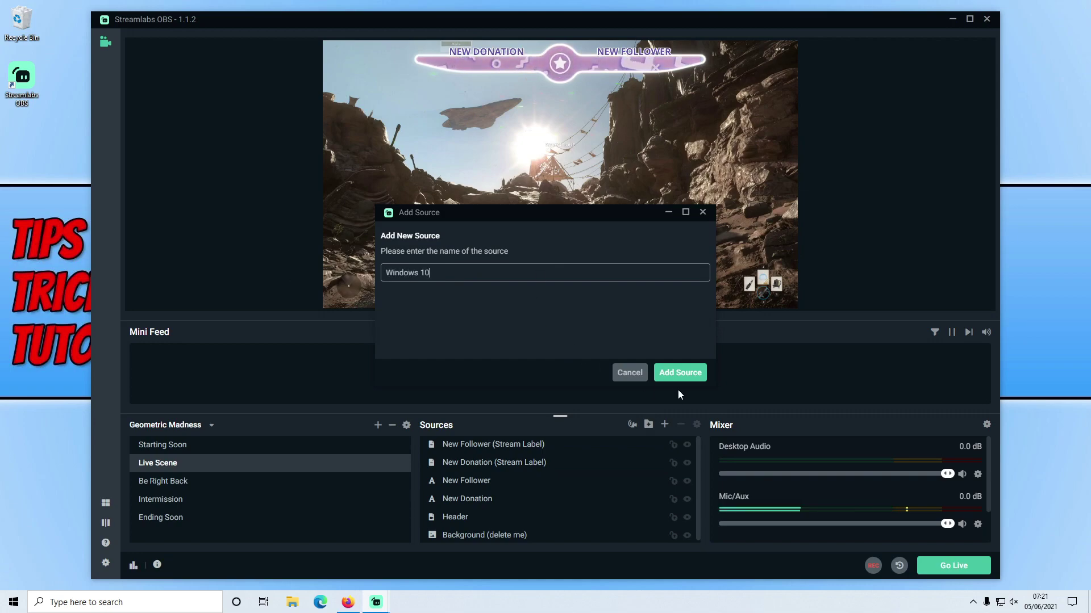
pyautogui.click(687, 372)
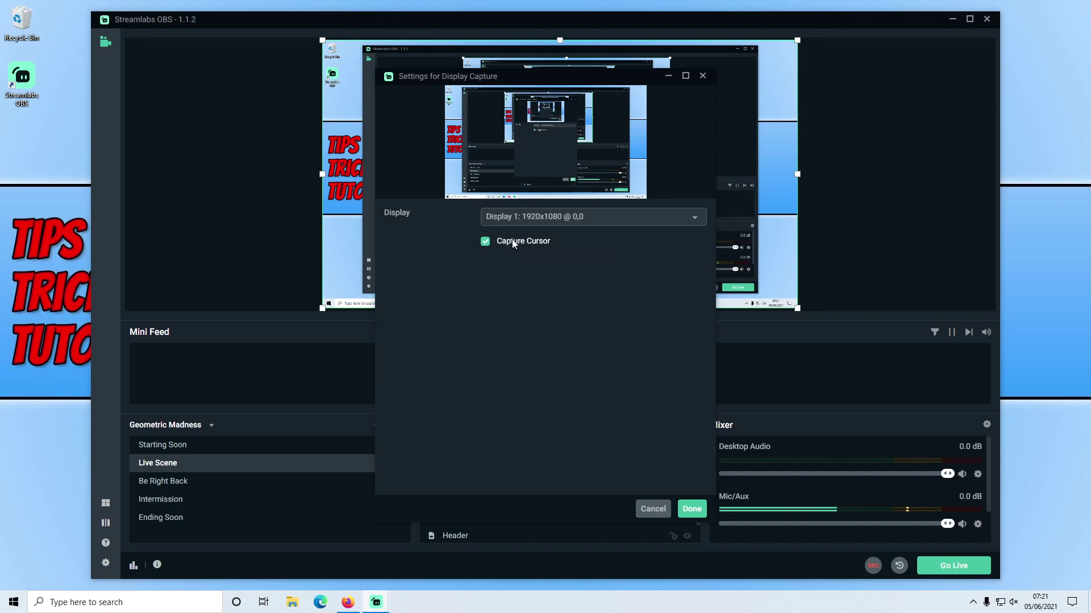
pyautogui.click(691, 509)
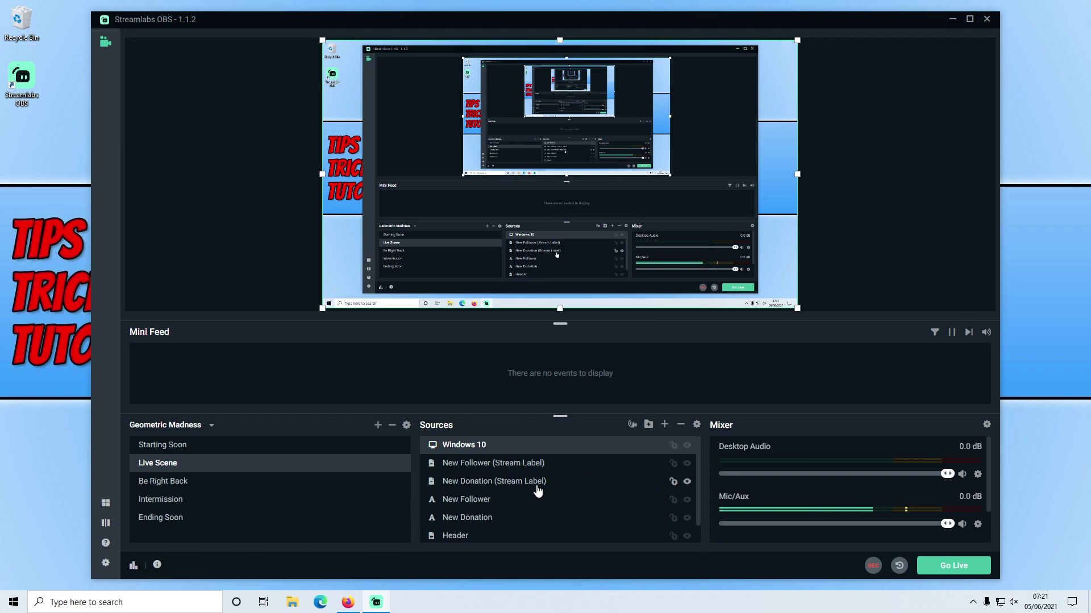
# Step: Delete the 'Background (delete me)' source so the Windows 10 capture fills the preview
pyautogui.scroll(-1, 537, 491)
pyautogui.click(499, 534)
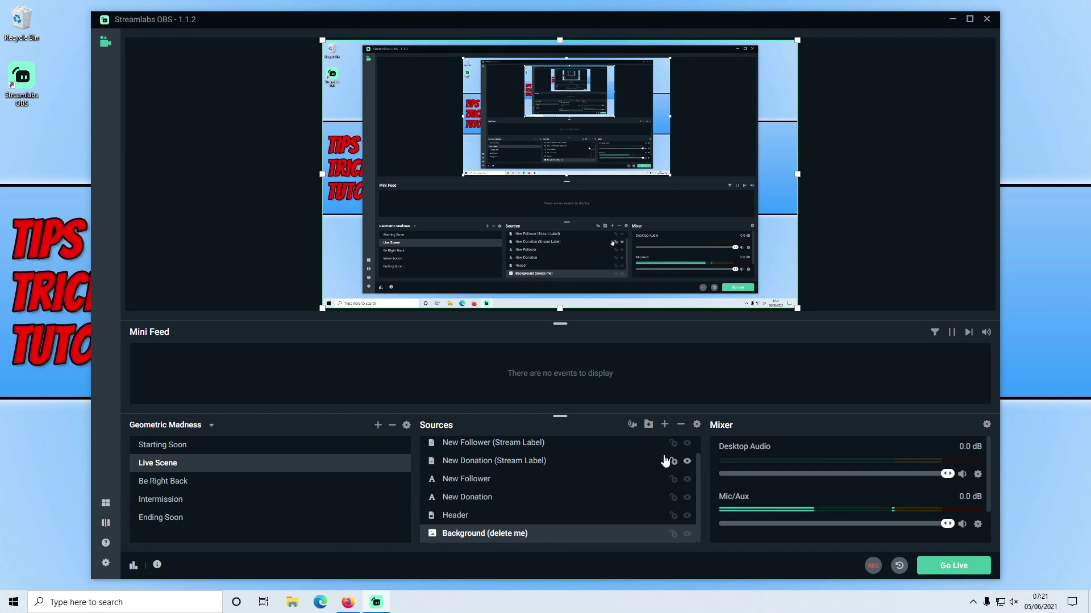
pyautogui.click(681, 426)
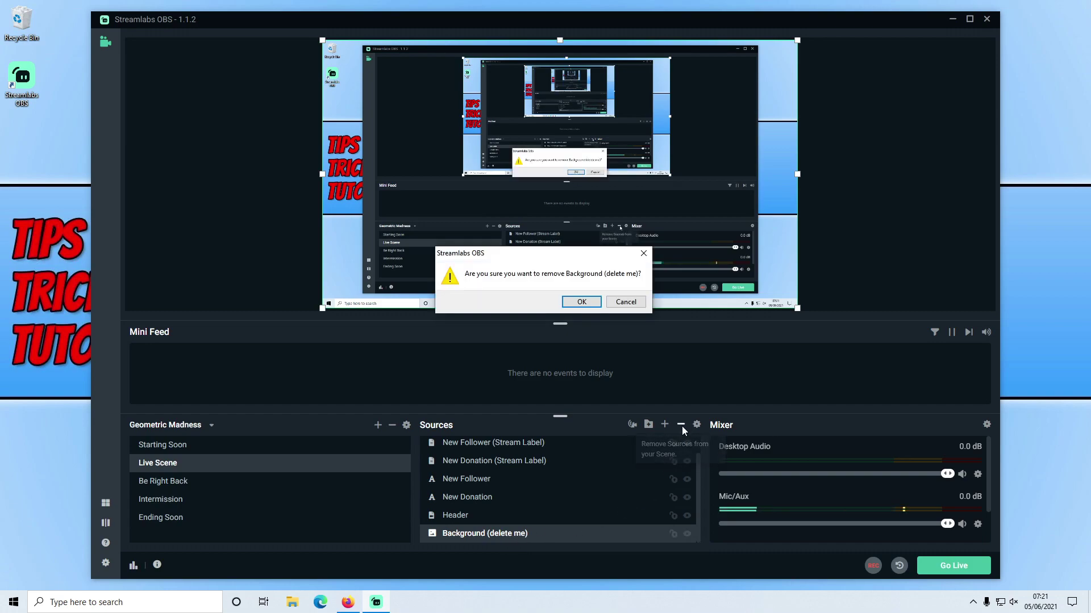
pyautogui.click(582, 302)
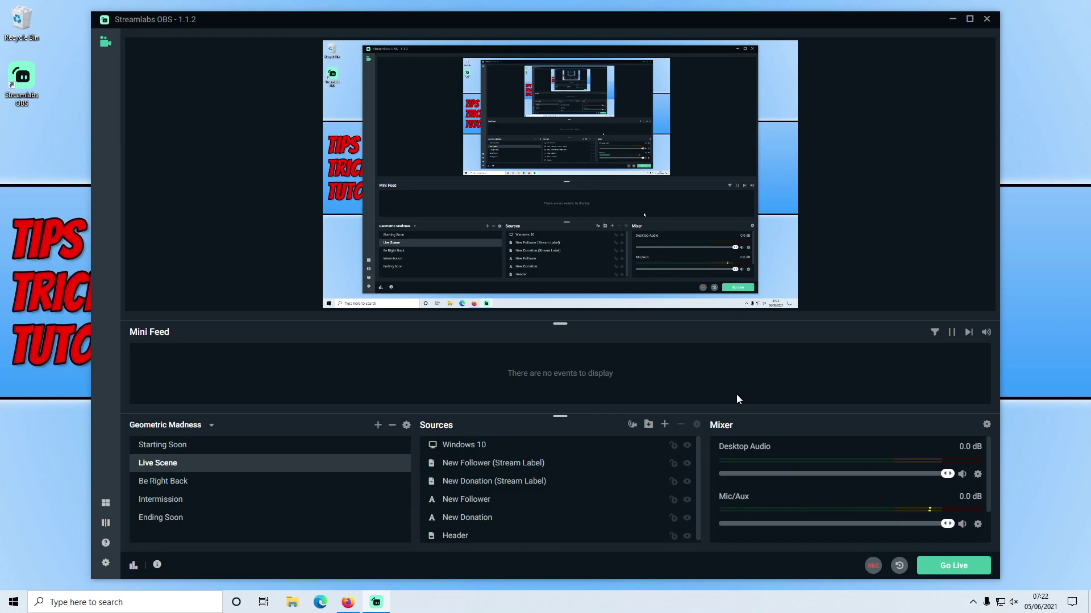
pyautogui.click(505, 453)
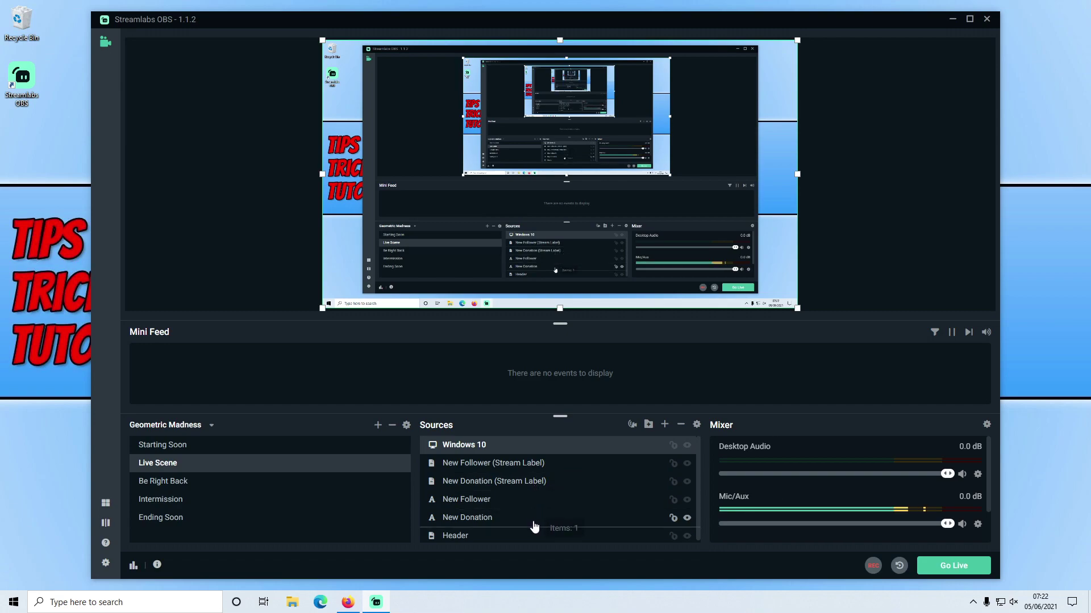
# Step: Move the Windows 10 source below Header in the Live Scene, then start streaming
pyautogui.moveTo(527, 545); pyautogui.dragTo(516, 527)
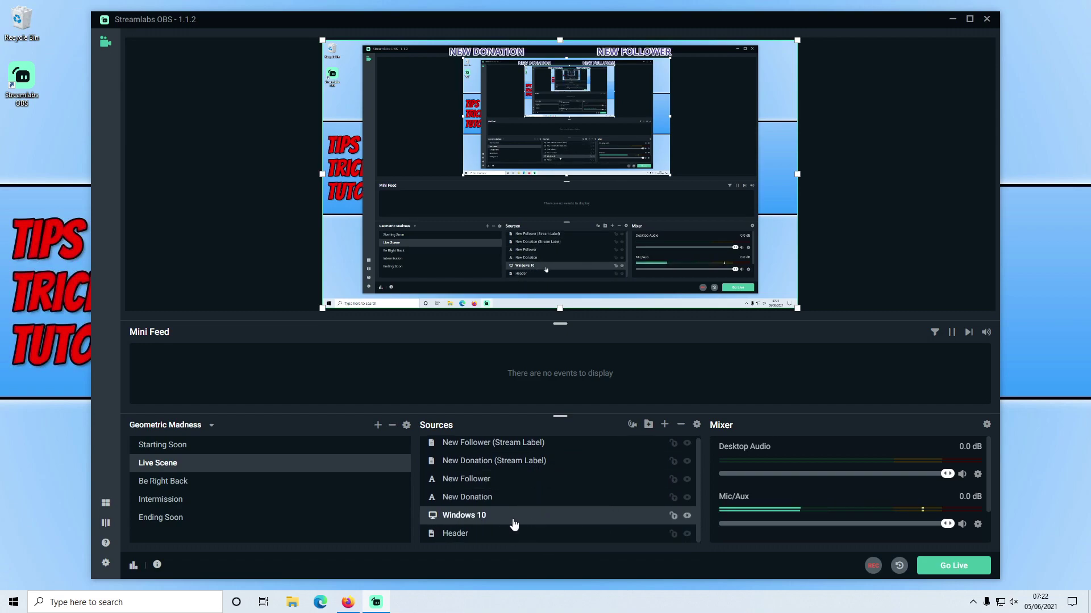
pyautogui.moveTo(483, 515); pyautogui.dragTo(480, 537)
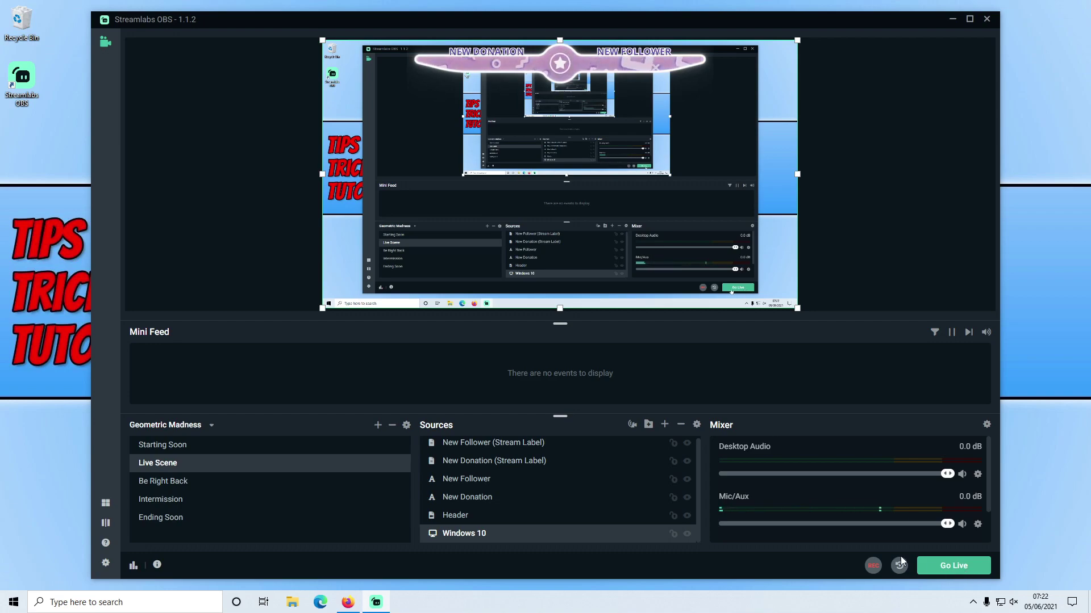
pyautogui.click(976, 570)
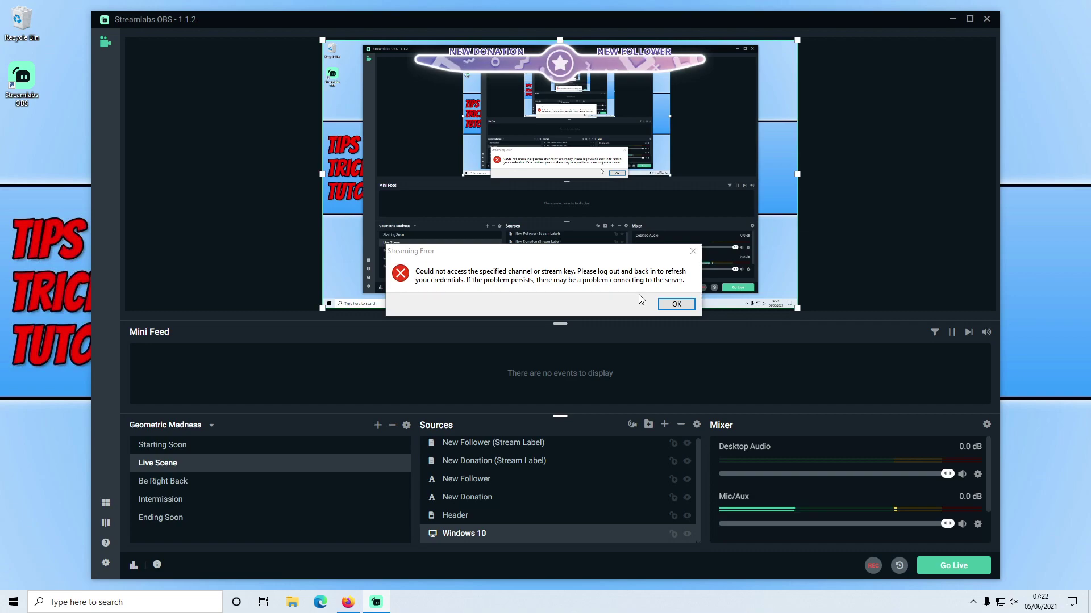
pyautogui.click(676, 304)
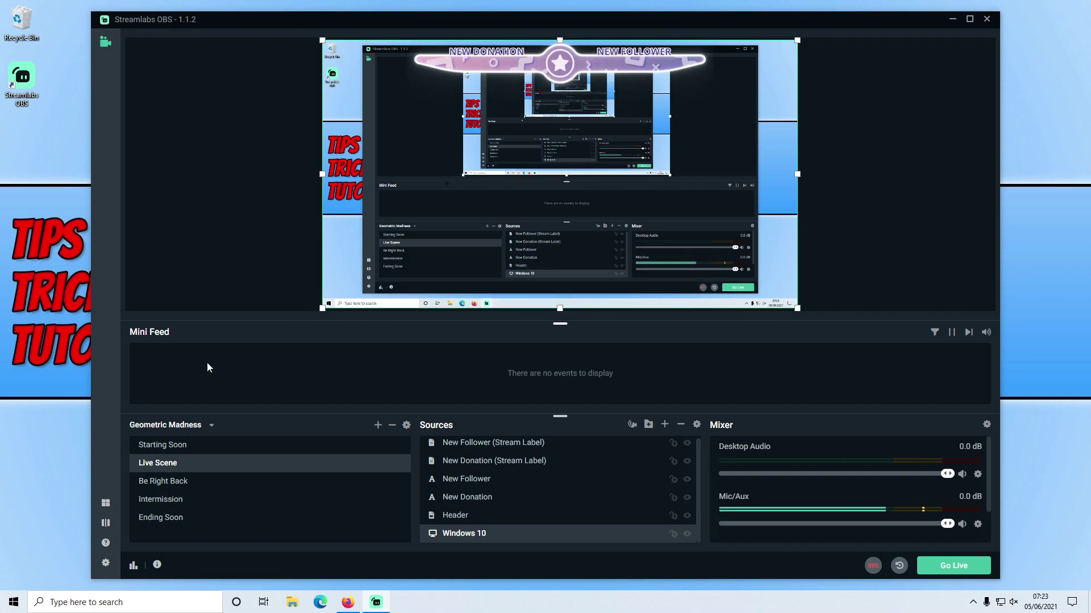
pyautogui.click(106, 565)
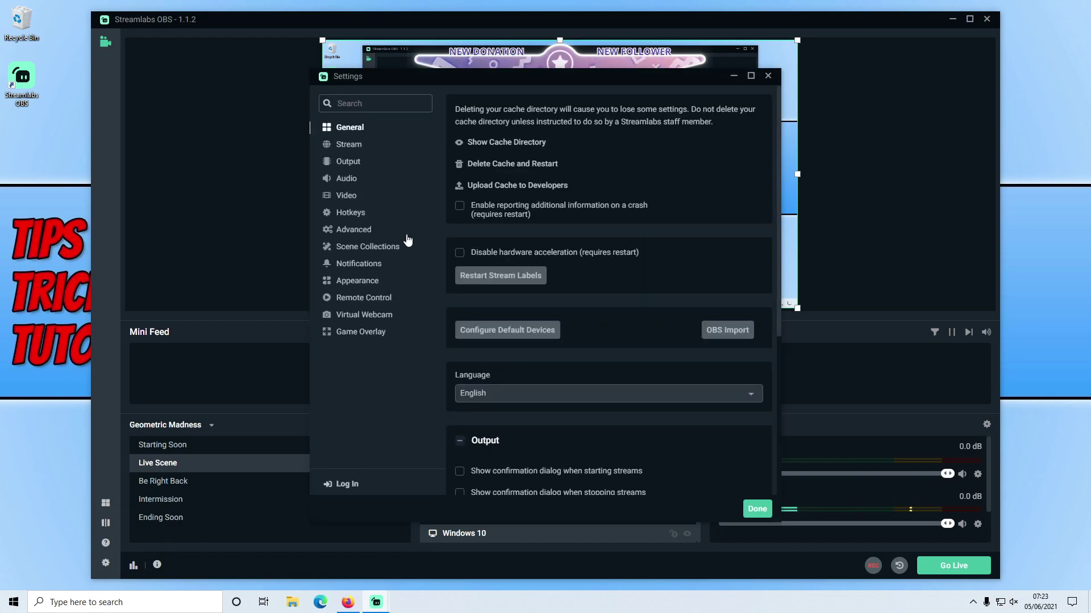
pyautogui.click(356, 146)
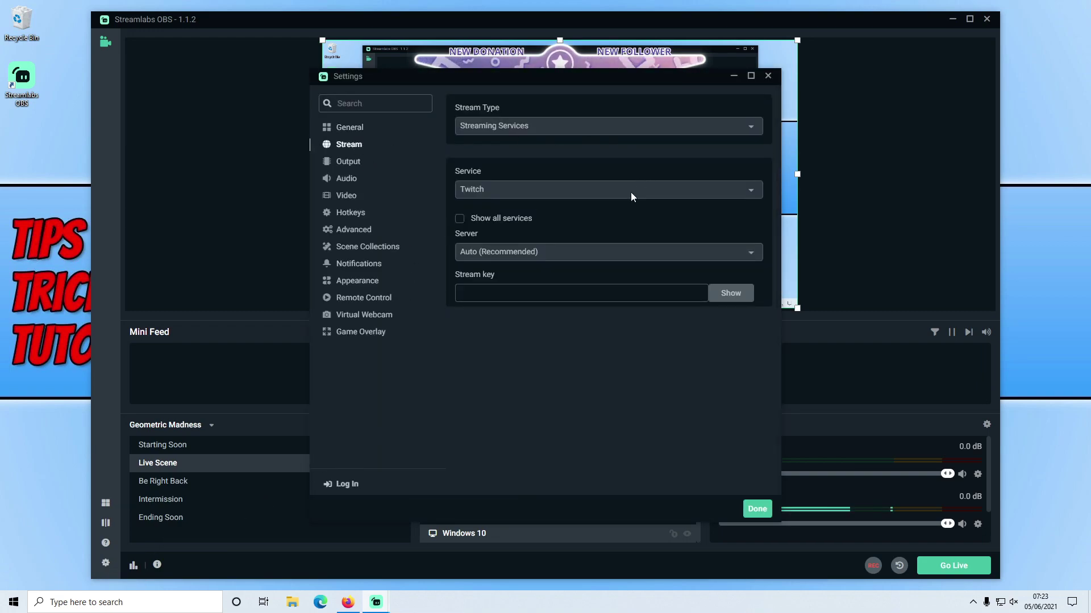
pyautogui.click(601, 188)
pyautogui.click(661, 169)
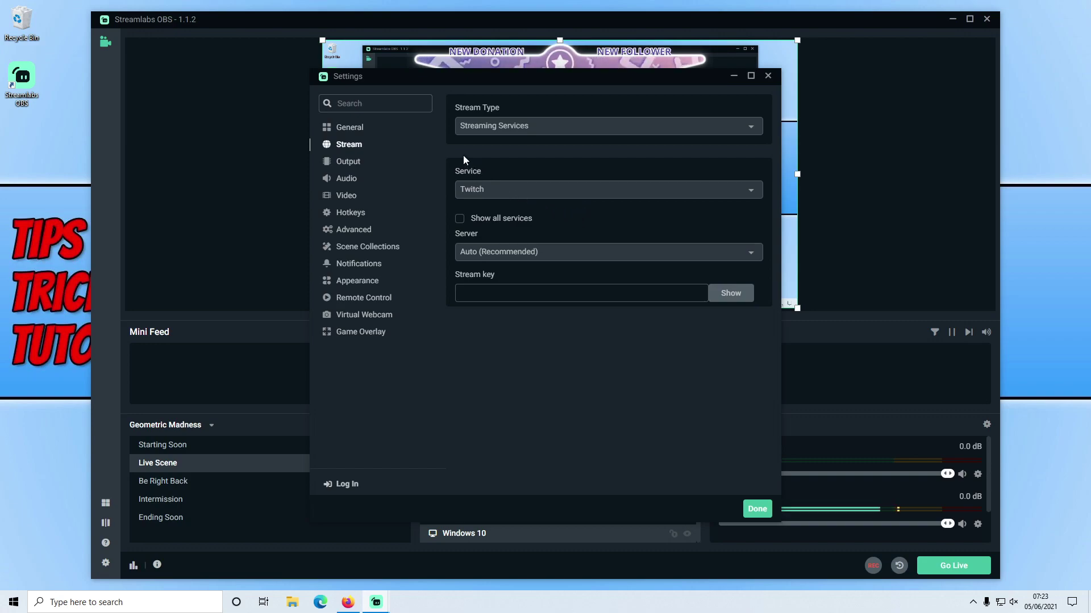
pyautogui.click(348, 197)
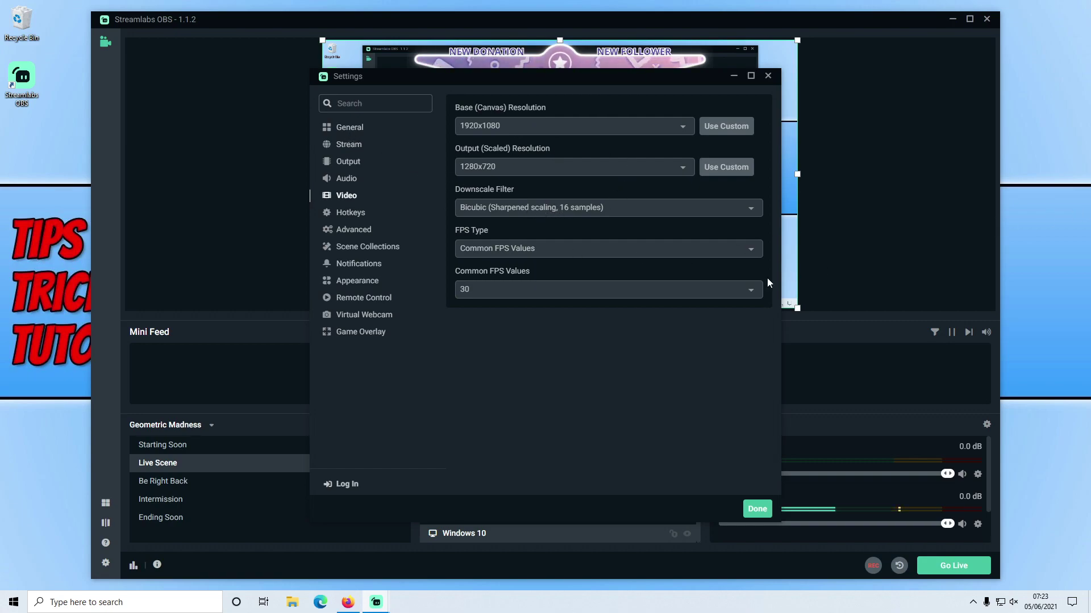
pyautogui.click(765, 508)
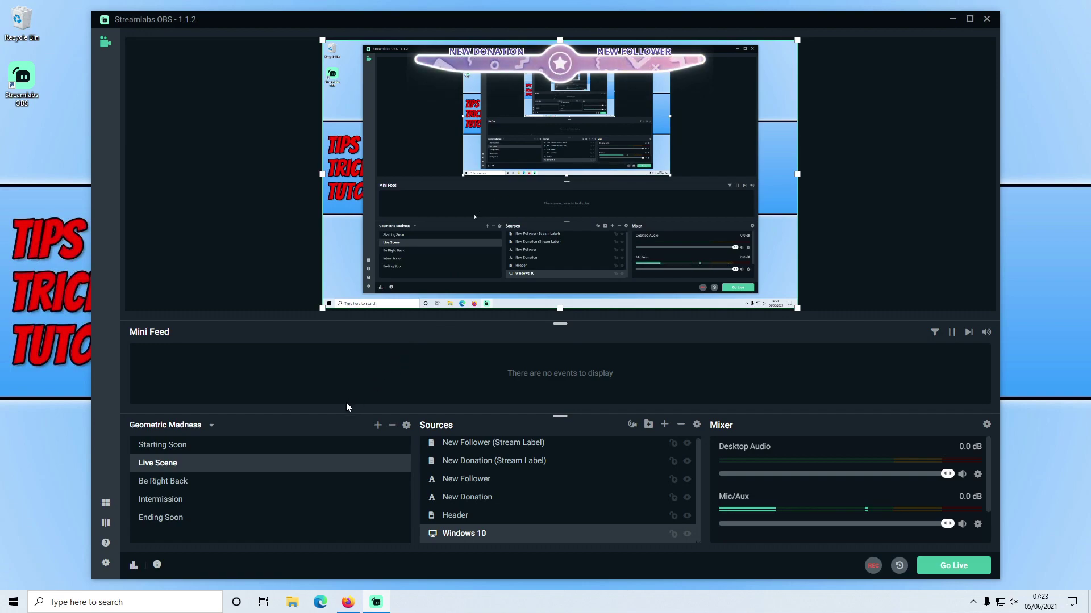
pyautogui.click(305, 448)
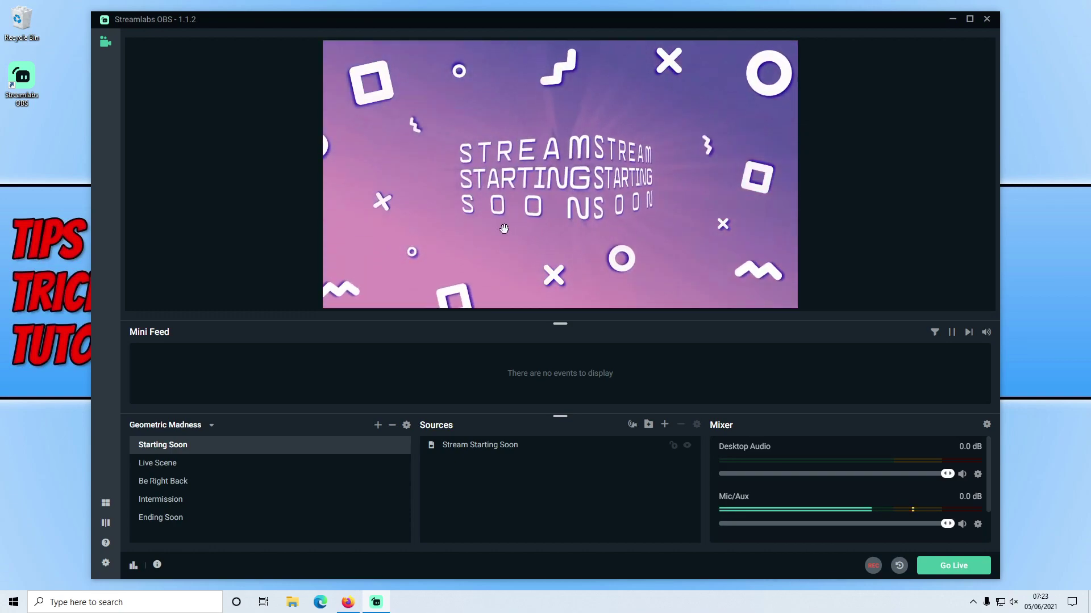
pyautogui.click(212, 473)
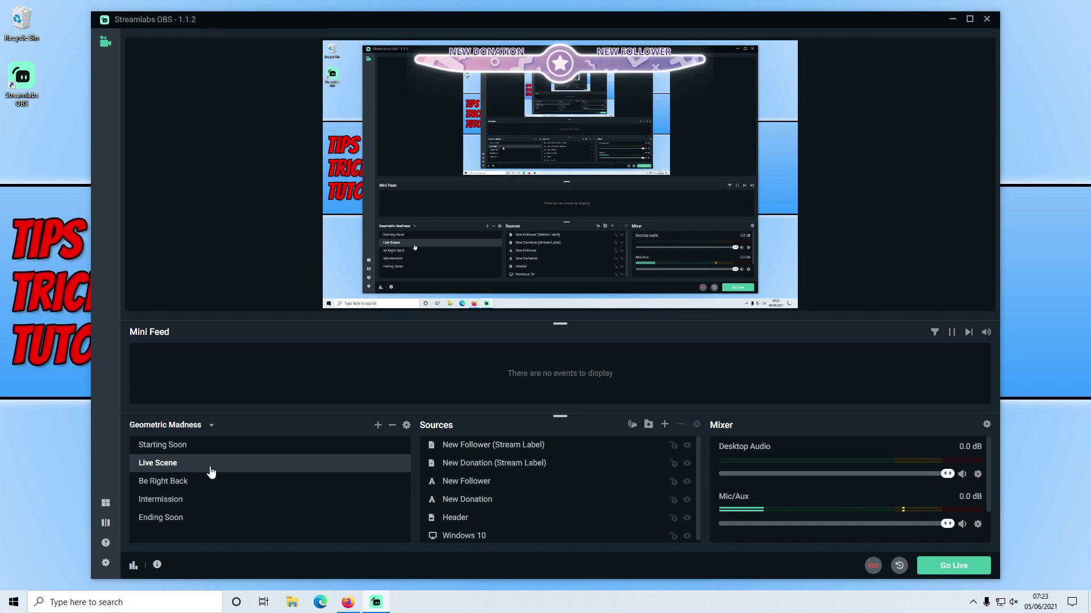